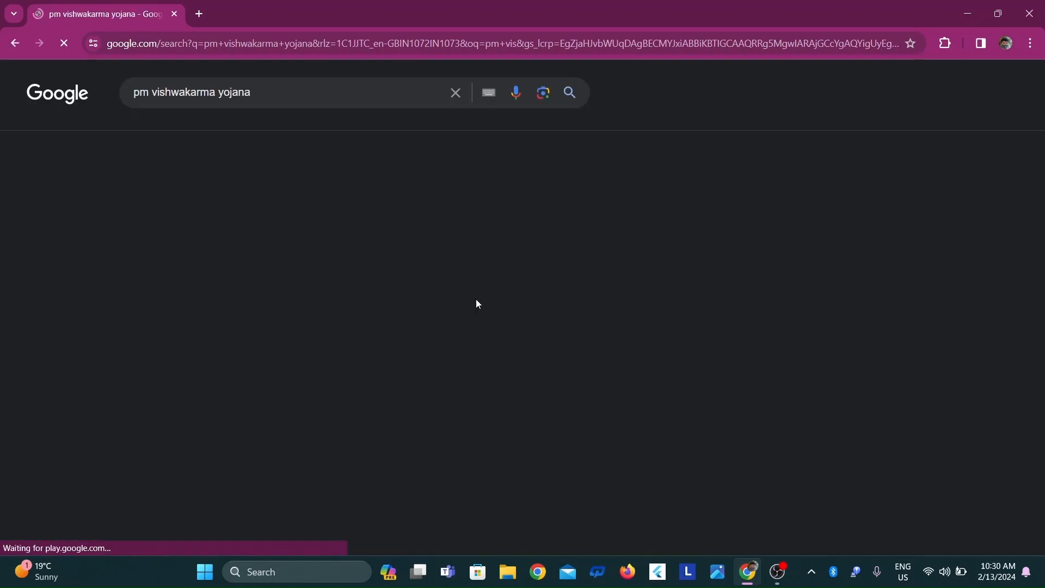
Open the official PM Vishwakarma website from the search results and dismiss the translation pop-up
click(173, 275)
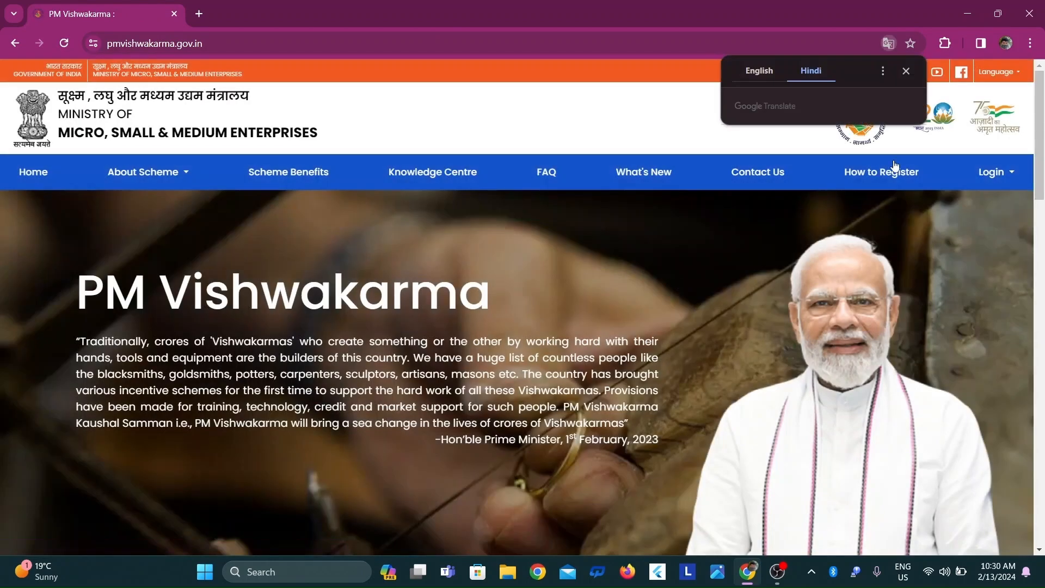
click(907, 71)
drag(1044, 132, 1044, 142)
Open the scheme guidelines document, return to the website, and read the scheme objectives
click(182, 147)
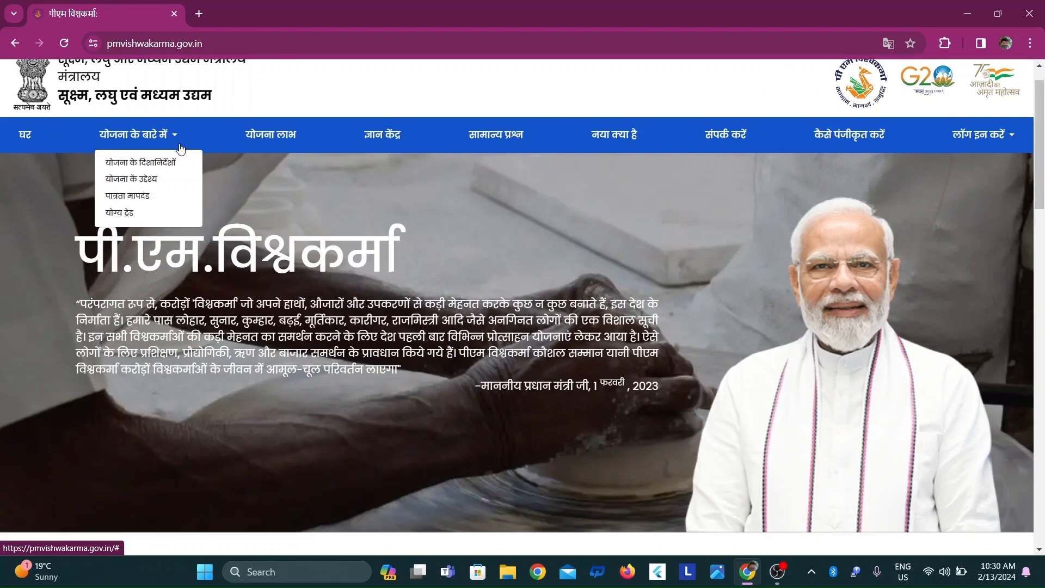
click(136, 163)
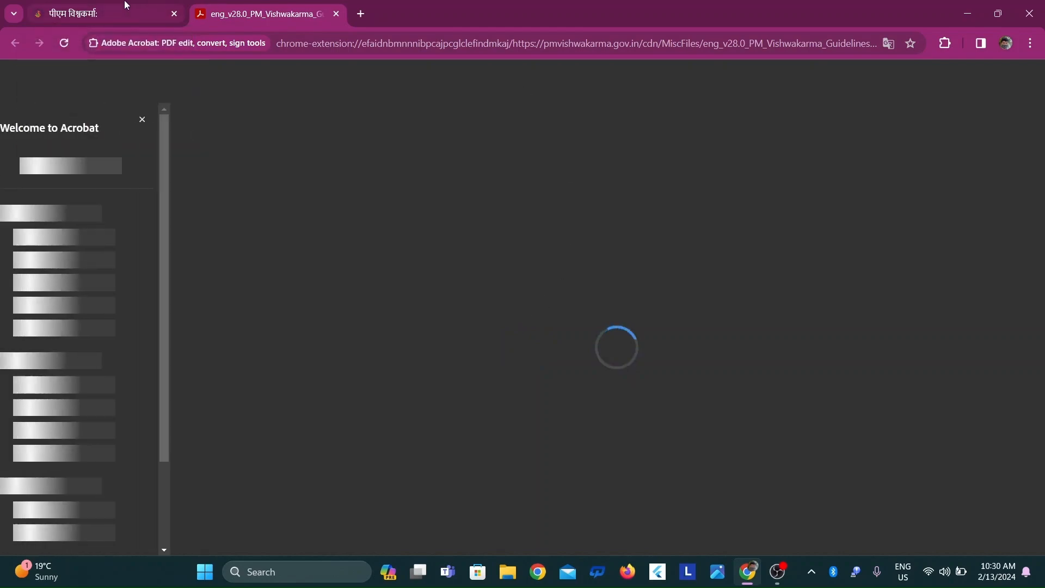
click(125, 6)
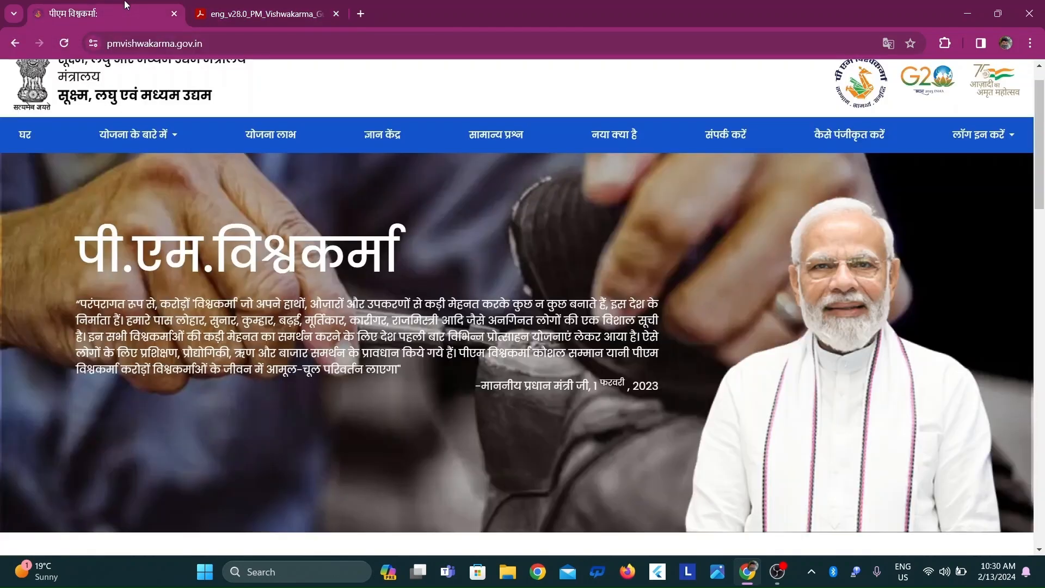
click(171, 140)
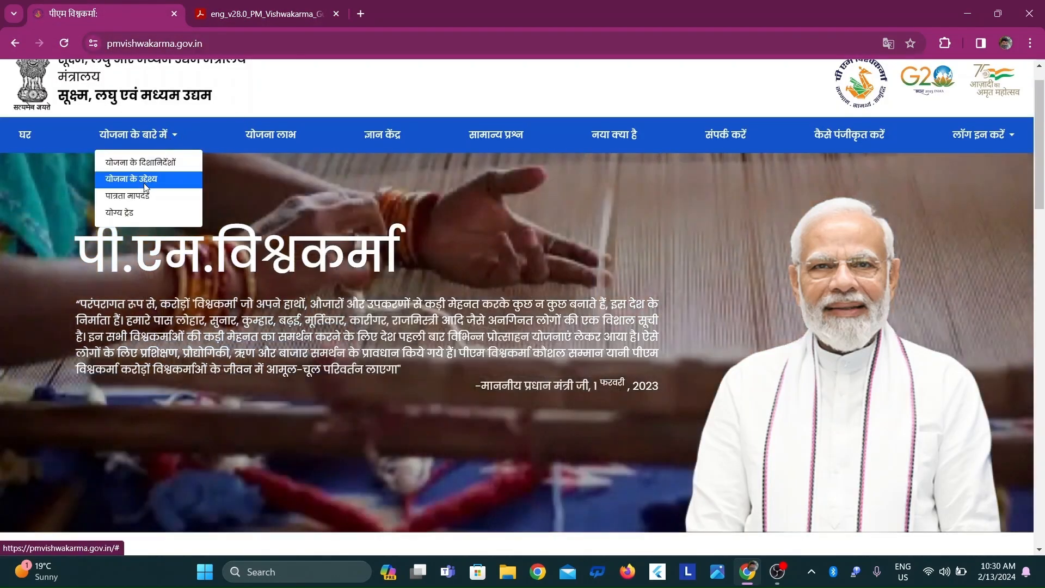
click(144, 183)
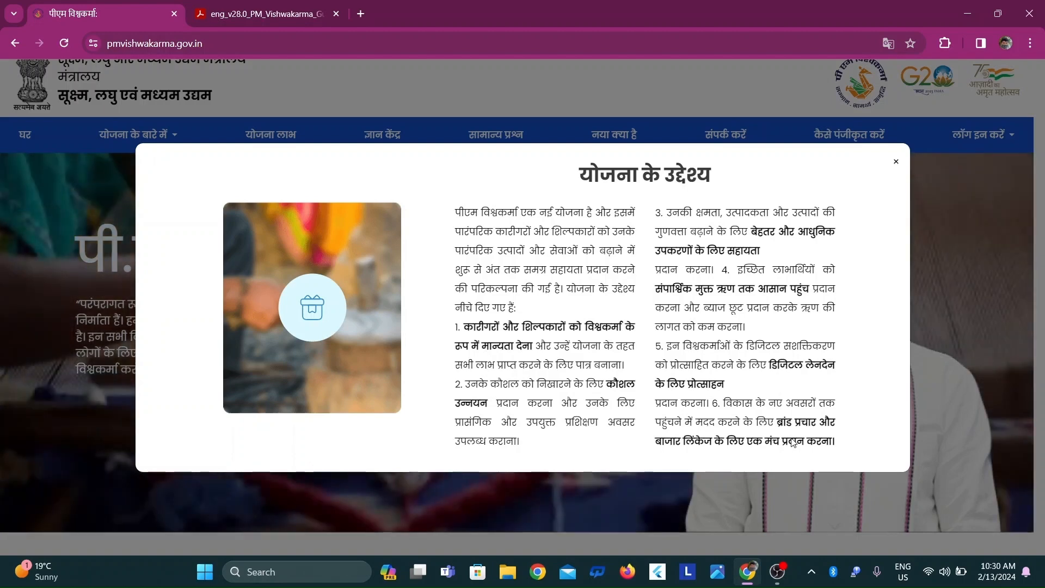
click(896, 162)
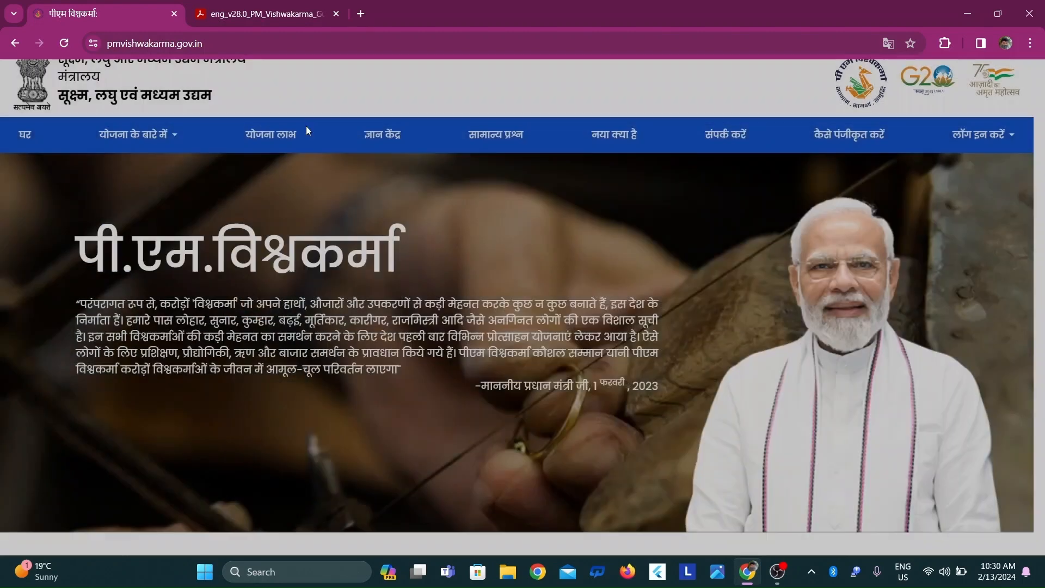
Read the scheme's eligibility criteria and its eligible trades, closing each information window
click(164, 136)
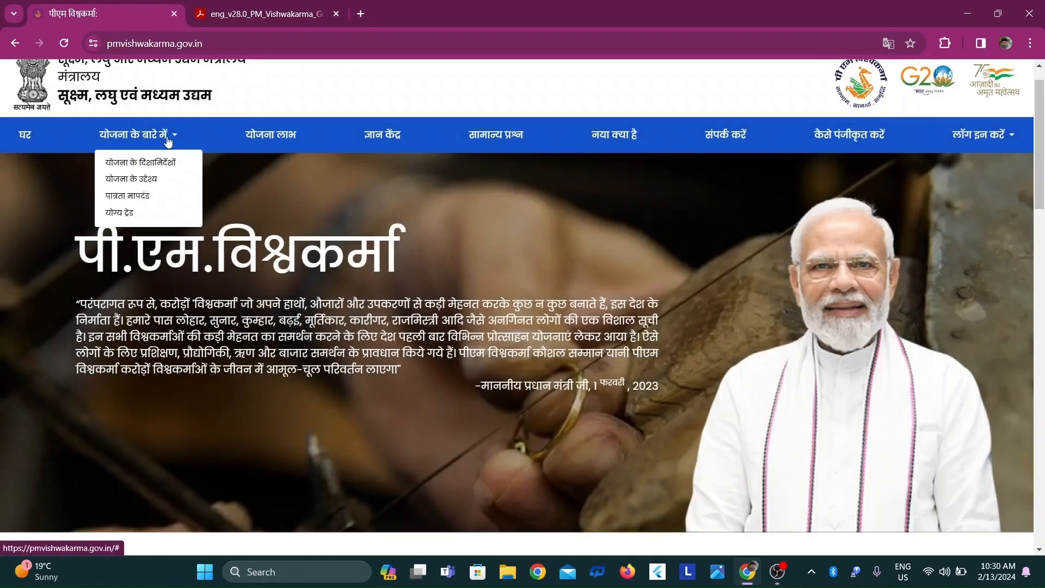
click(139, 198)
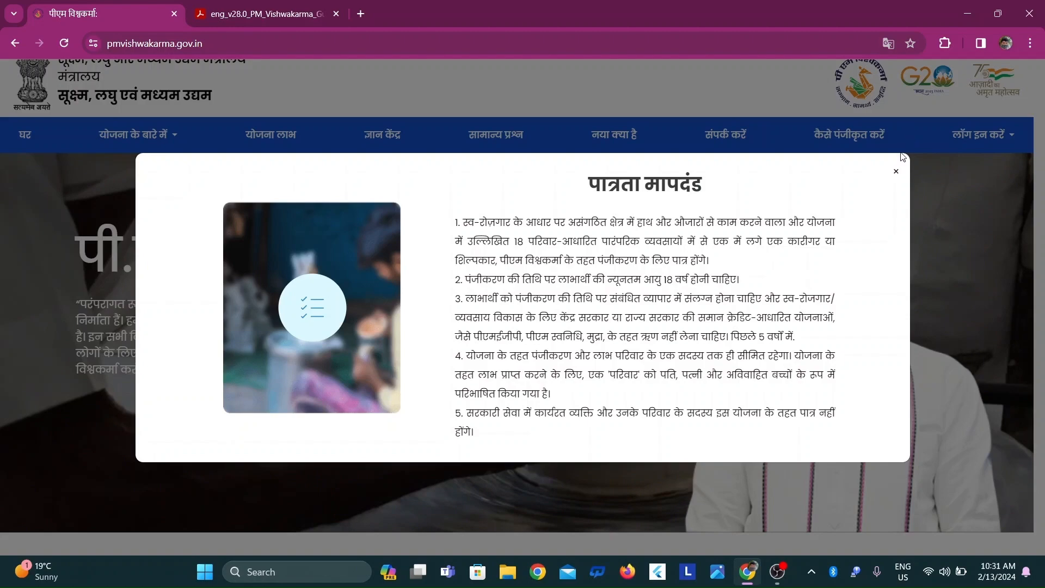
click(896, 171)
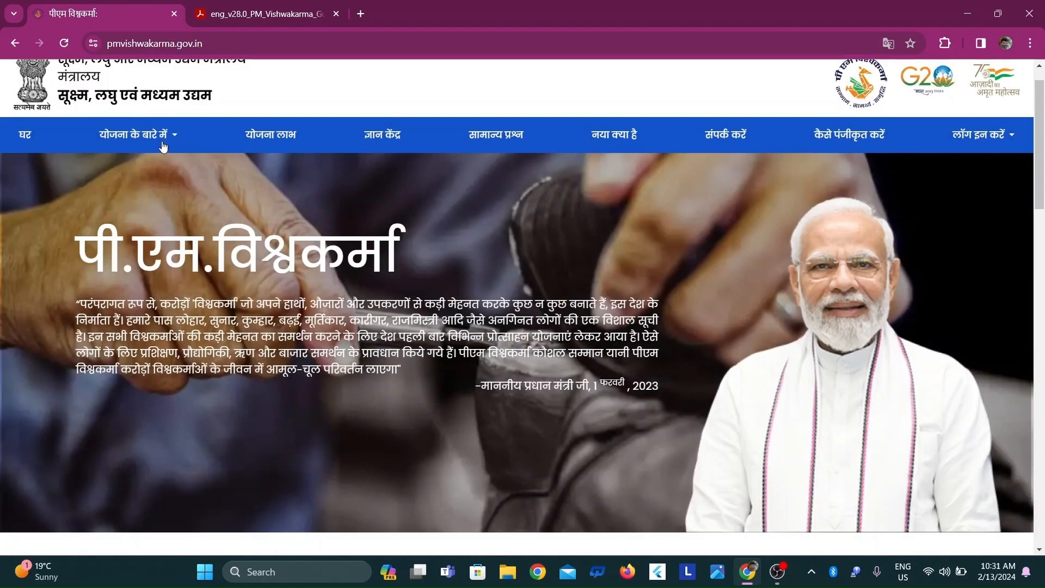
mouse_move(163, 147)
click(135, 213)
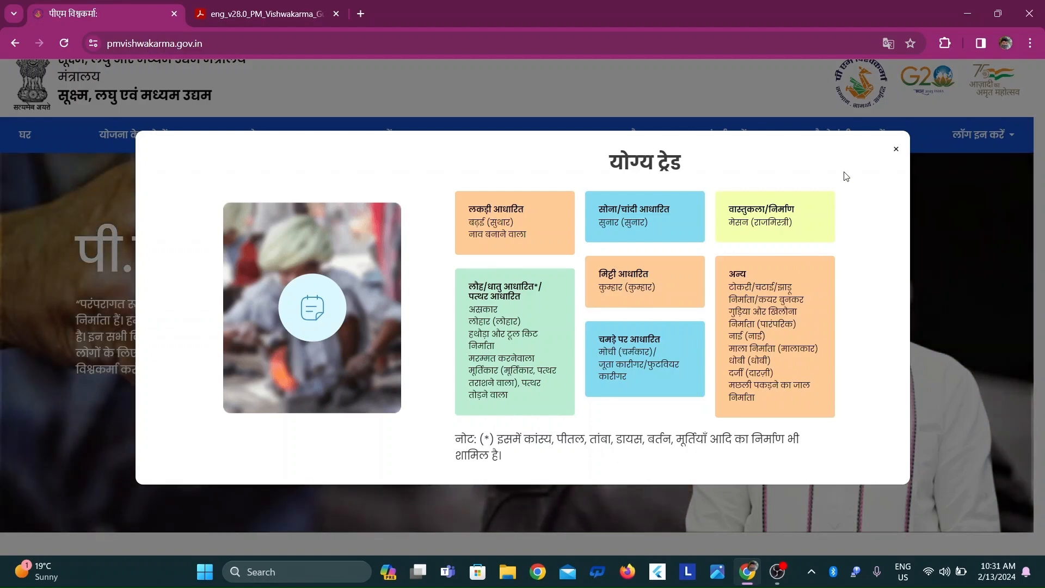
click(896, 150)
Switch the website's language to English and read the Scheme Benefits, closing the information window
click(888, 43)
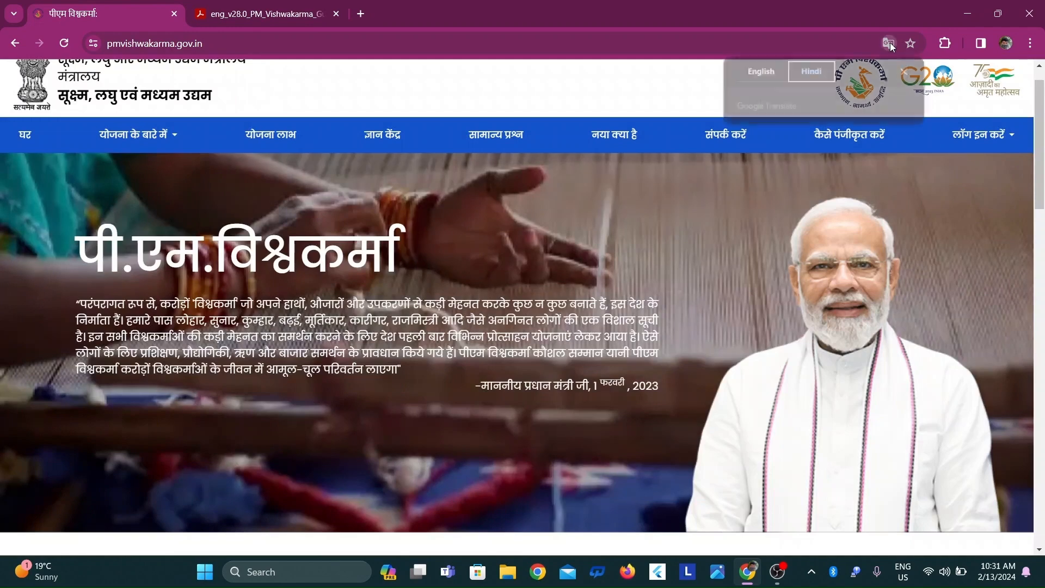
click(761, 71)
click(175, 136)
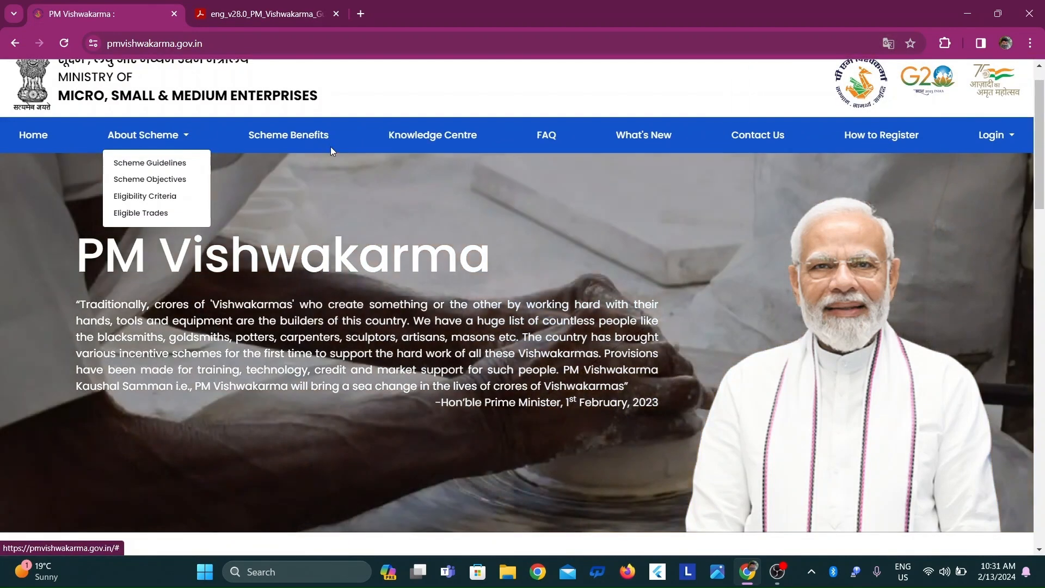
click(316, 138)
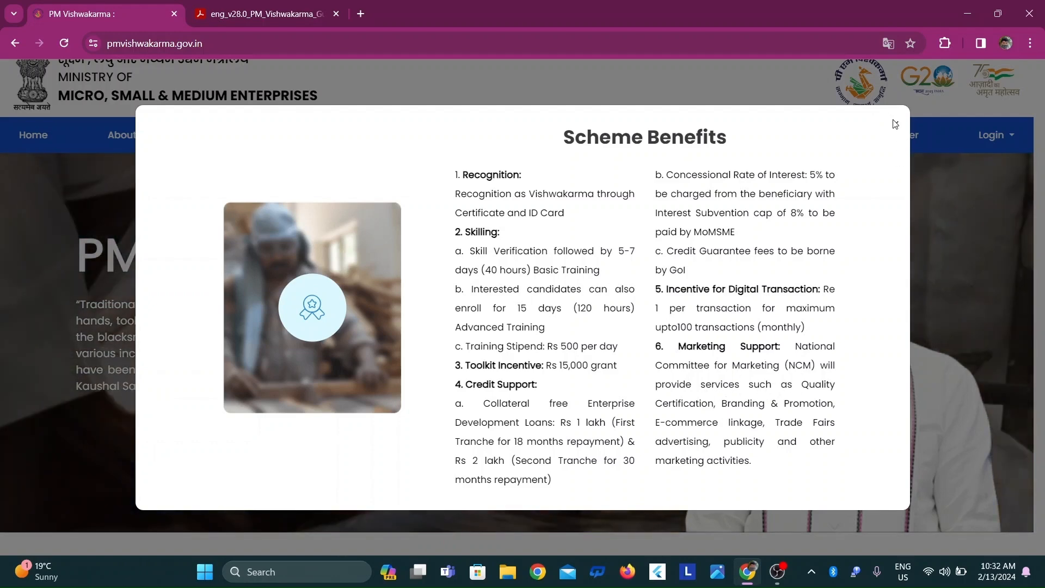
click(897, 127)
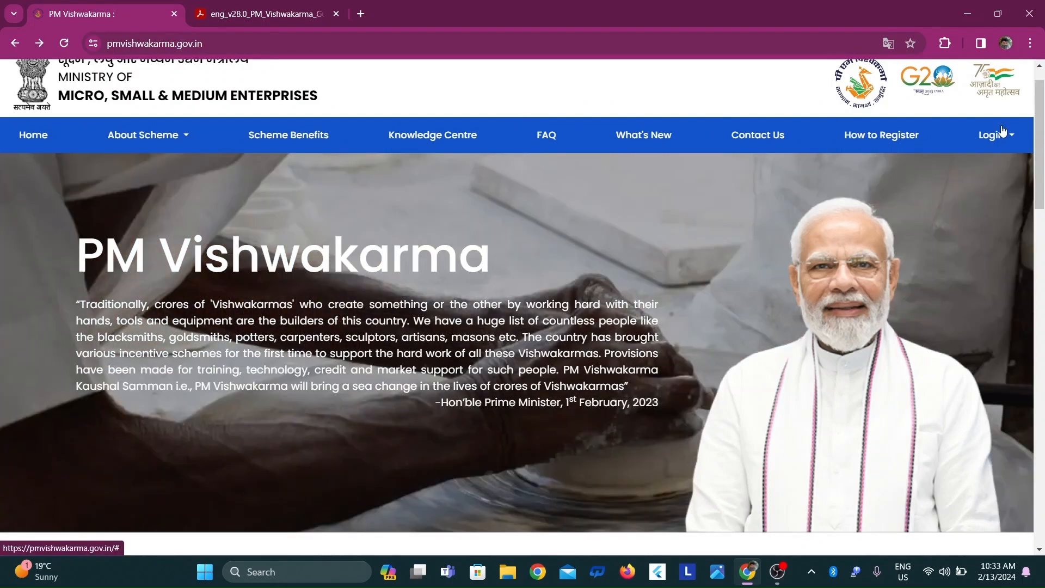
Open the CSC login option for registering artisans
click(992, 140)
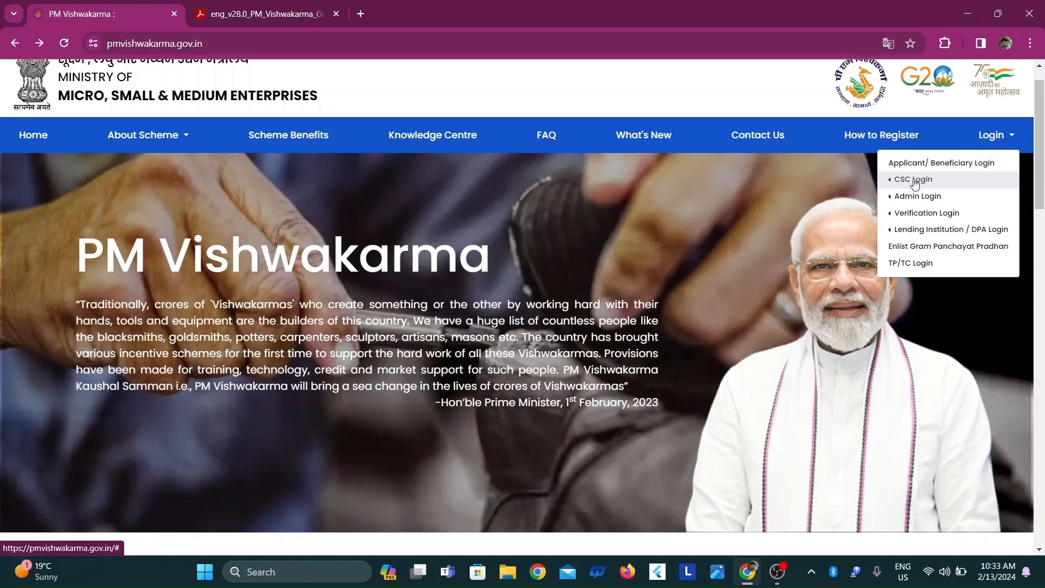
mouse_move(912, 185)
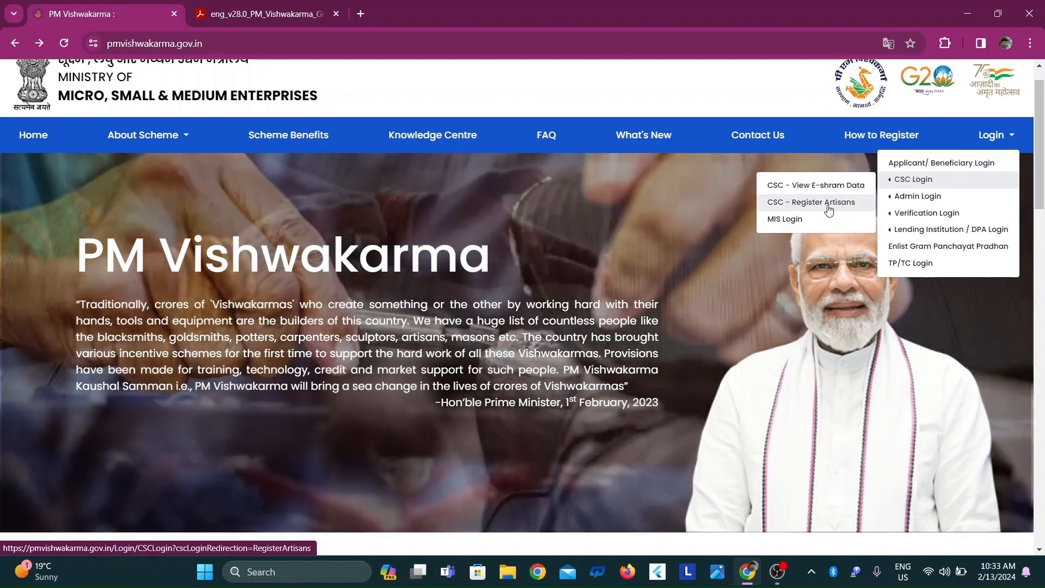
click(828, 204)
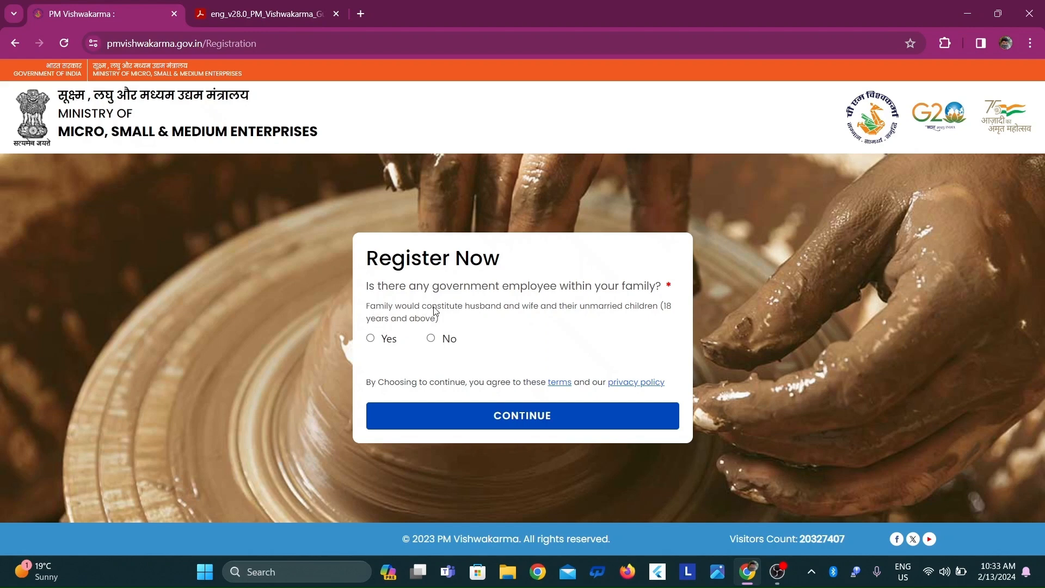
Answer No to having a government employee in the family and to having availed similar credit or loans, and continue the registration
click(433, 341)
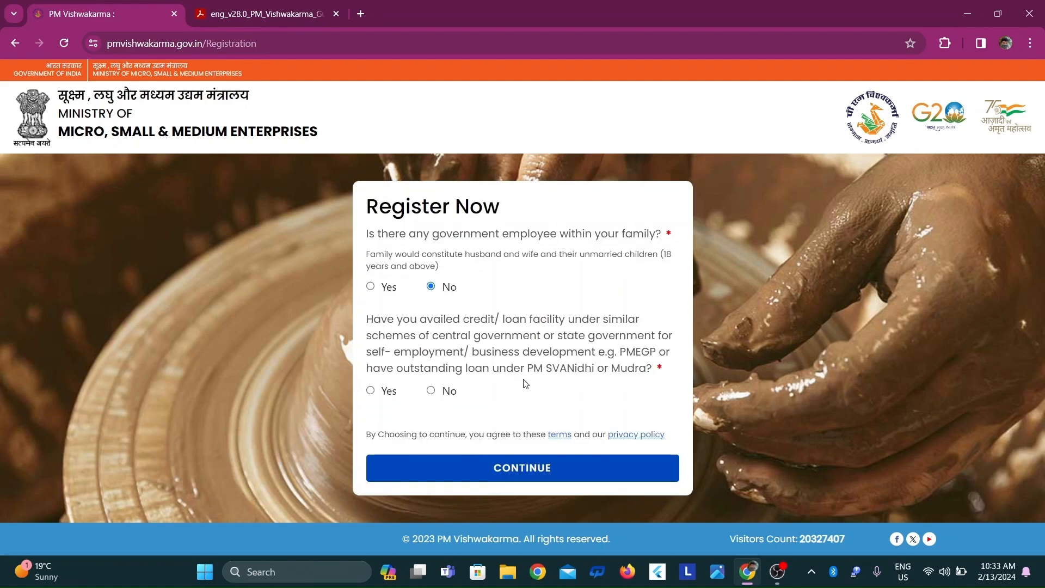
click(431, 390)
click(428, 469)
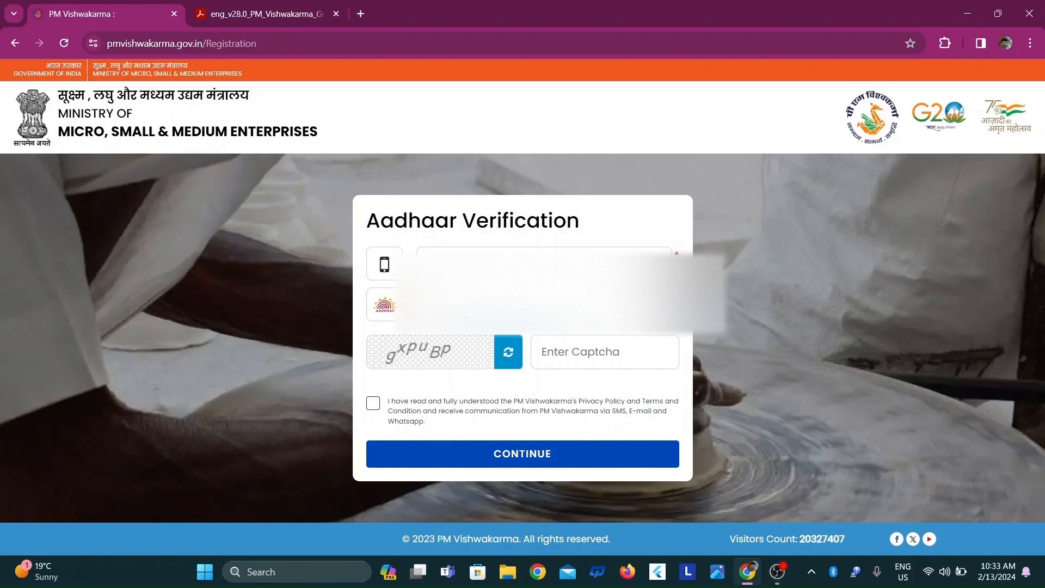
Enter the captcha on the Aadhaar Verification form, accept the privacy policy and terms, and submit it
click(586, 359)
text(gxpu)
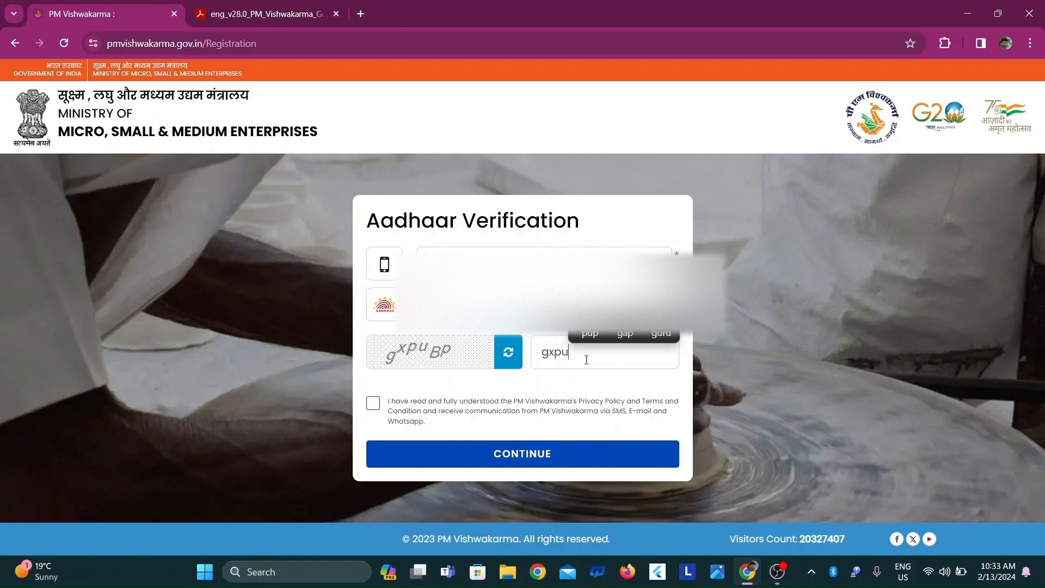
text(Bp)
click(368, 406)
click(499, 461)
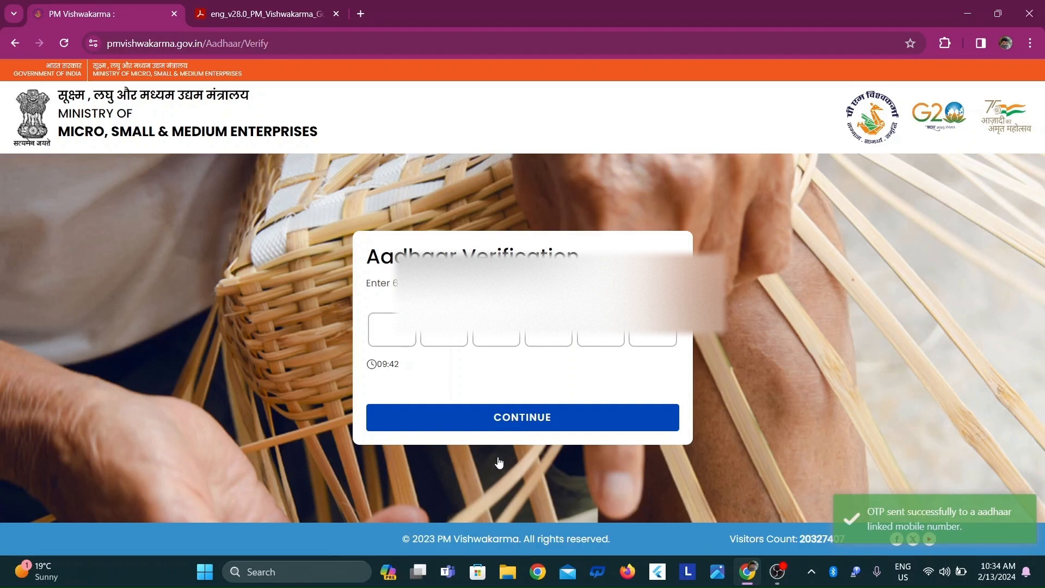
Enter the Aadhaar OTP, submit it, and dismiss the browser's offer to save a password
click(371, 333)
text(1••••)
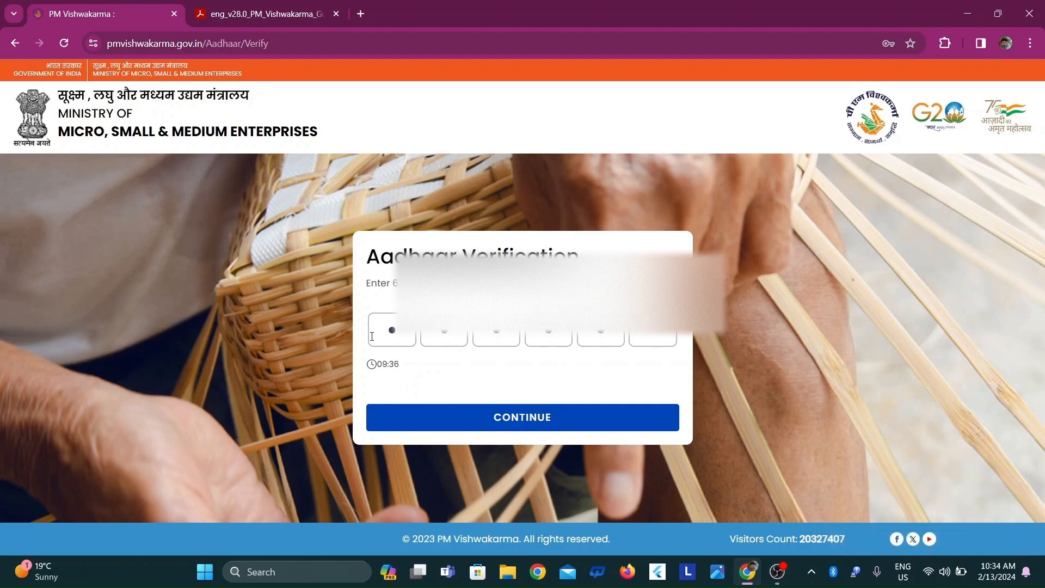
click(496, 422)
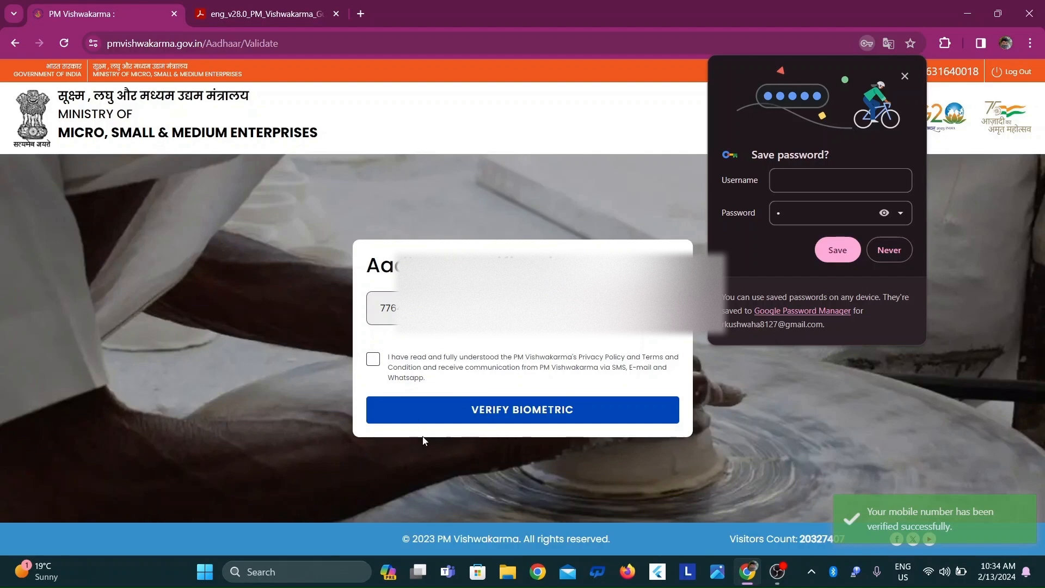
click(905, 76)
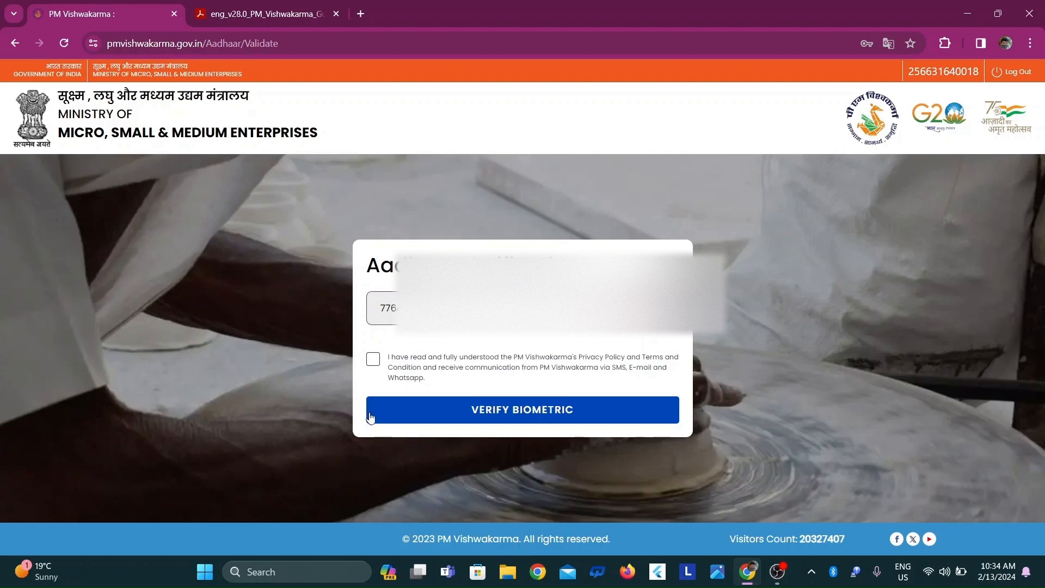
Accept the consent statement and run the biometric Aadhaar verification, repeating both until the application form opens
click(373, 362)
click(508, 417)
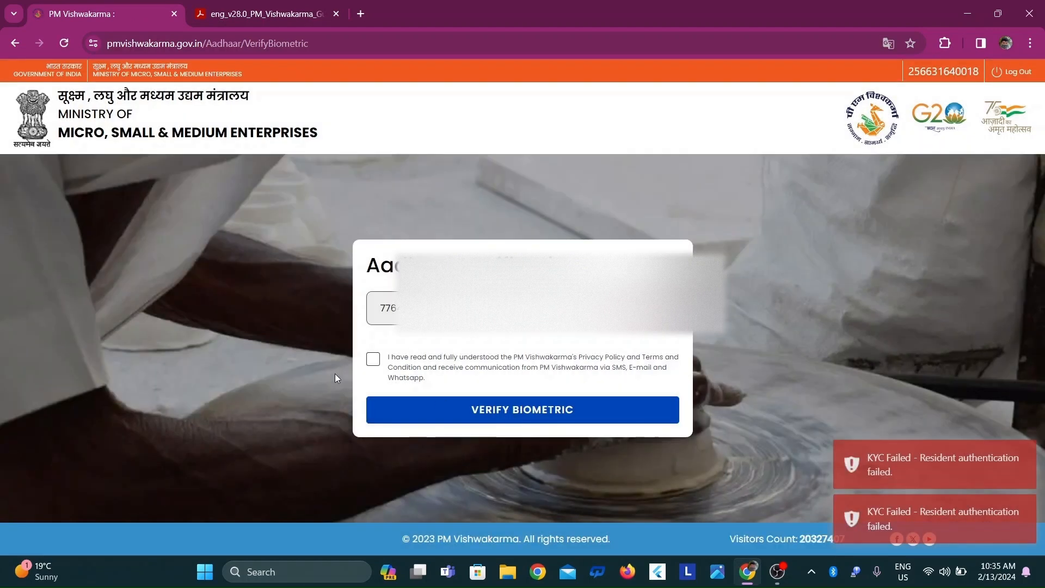
click(371, 360)
click(464, 419)
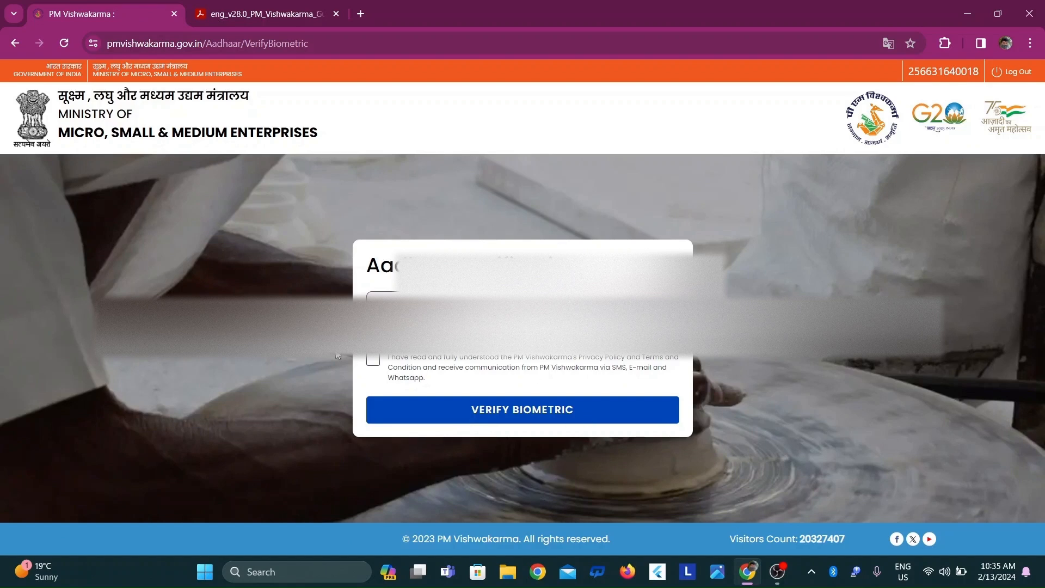
click(373, 360)
click(537, 423)
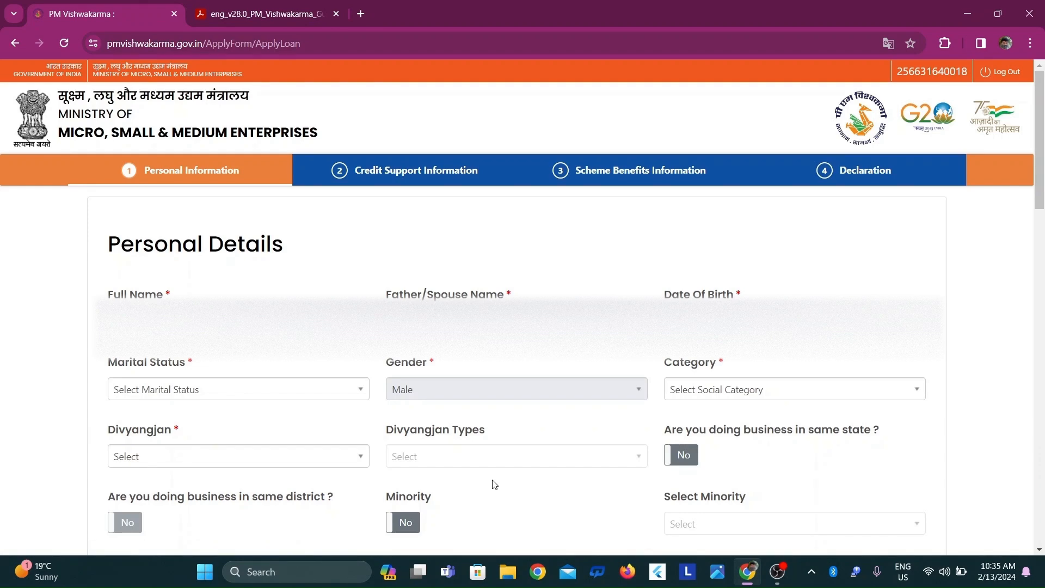
In Personal Details, set the marital status to Married, the category to OBC and Divyangjan to No
scroll(354, 408, down, 1)
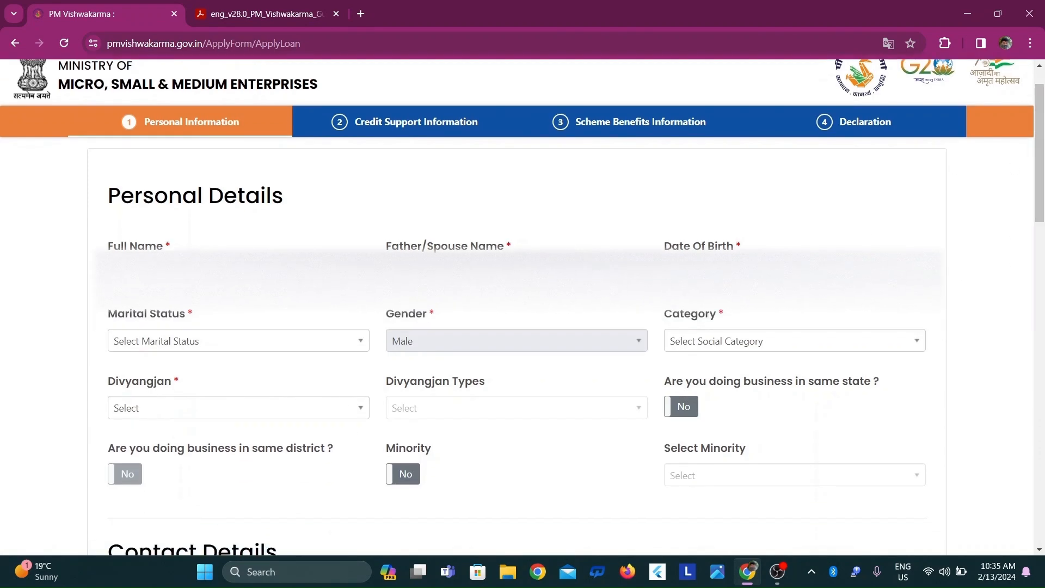
click(228, 341)
click(145, 410)
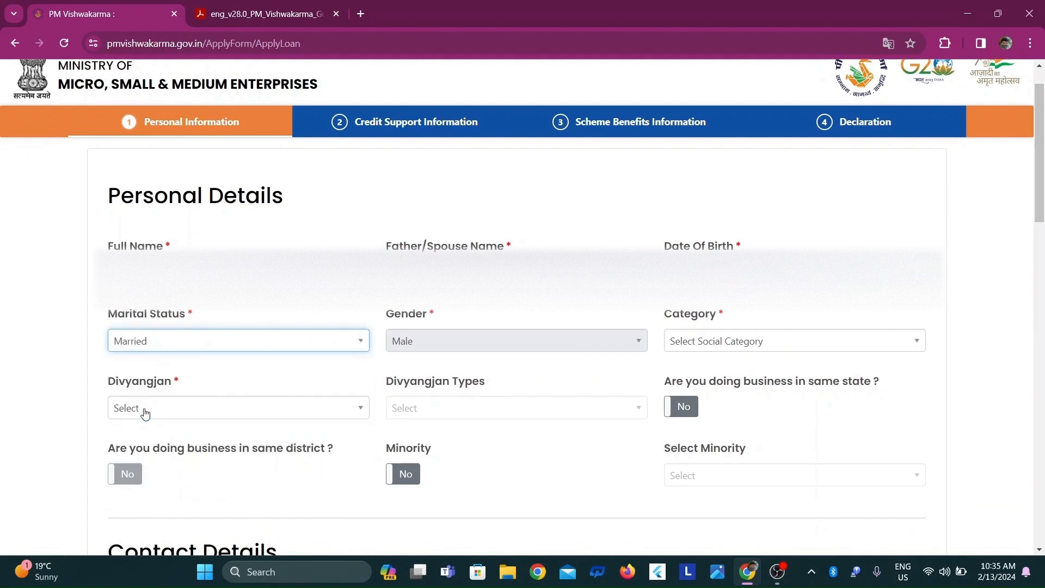
click(736, 342)
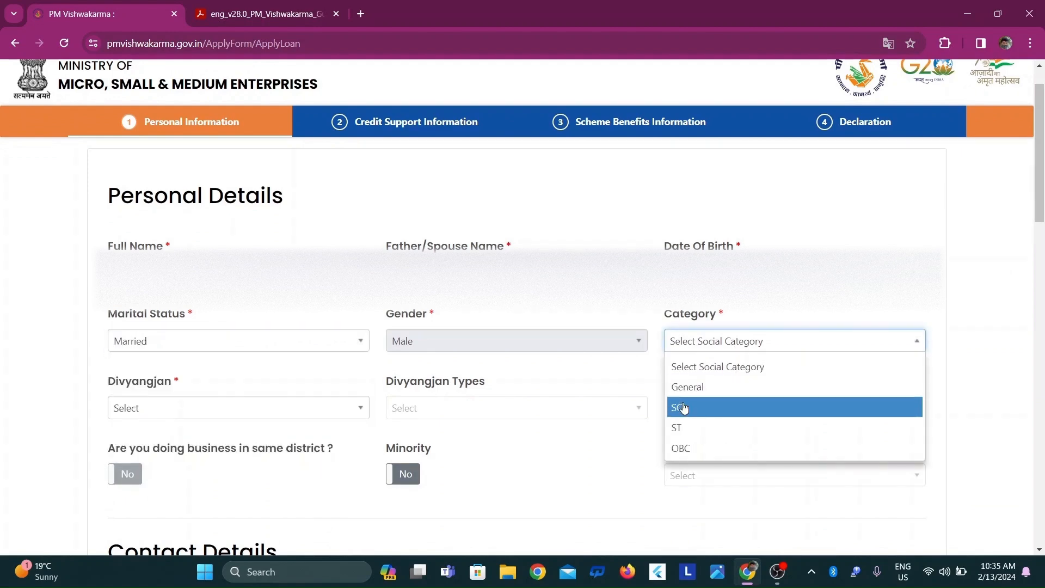
click(678, 446)
scroll(517, 348, down, 1)
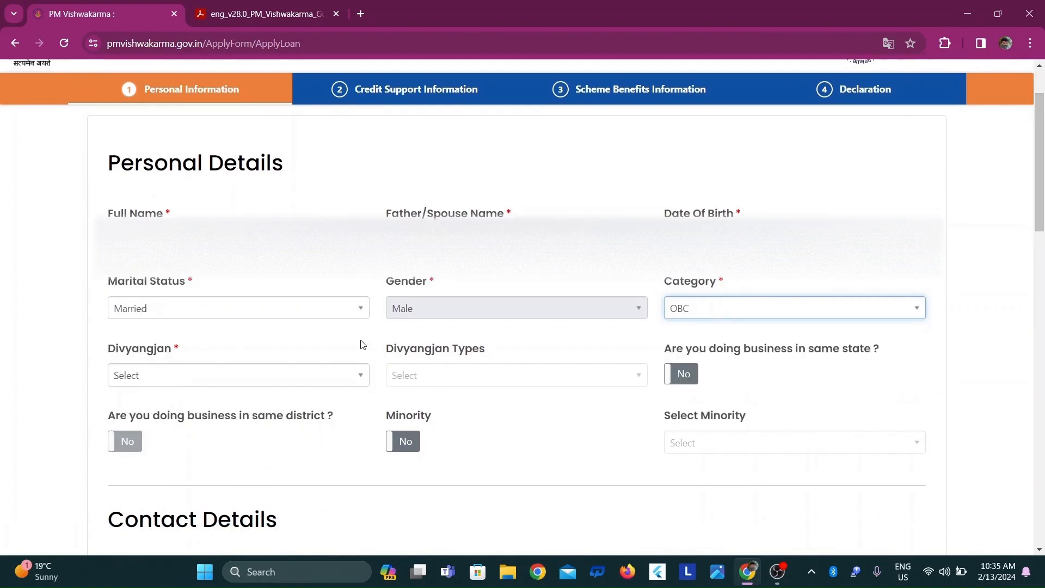
click(278, 375)
click(148, 446)
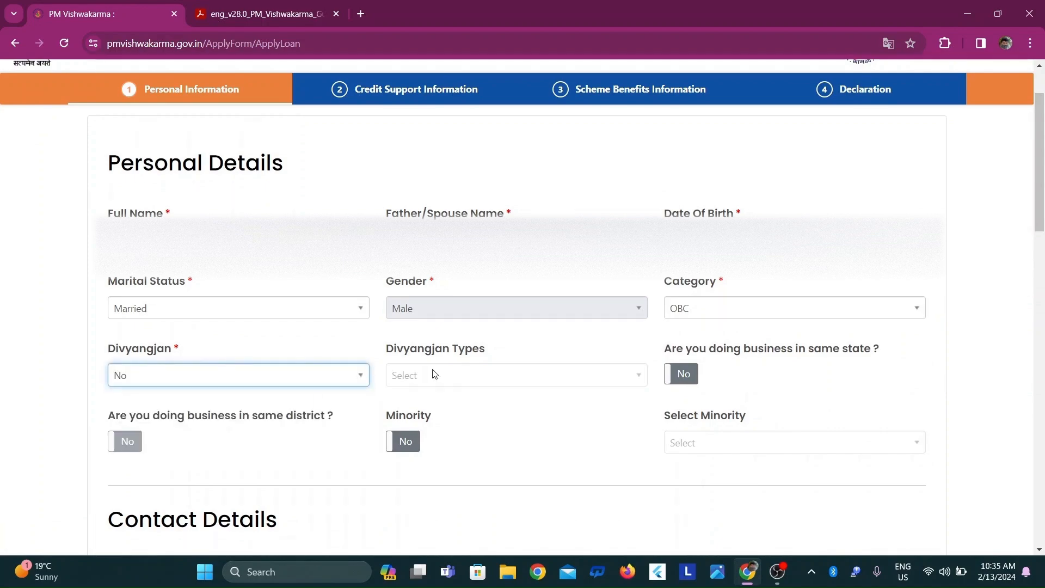
Set doing business in the same state and in the same district to Yes, with Minority set to No
drag(1040, 144, 1039, 195)
click(684, 201)
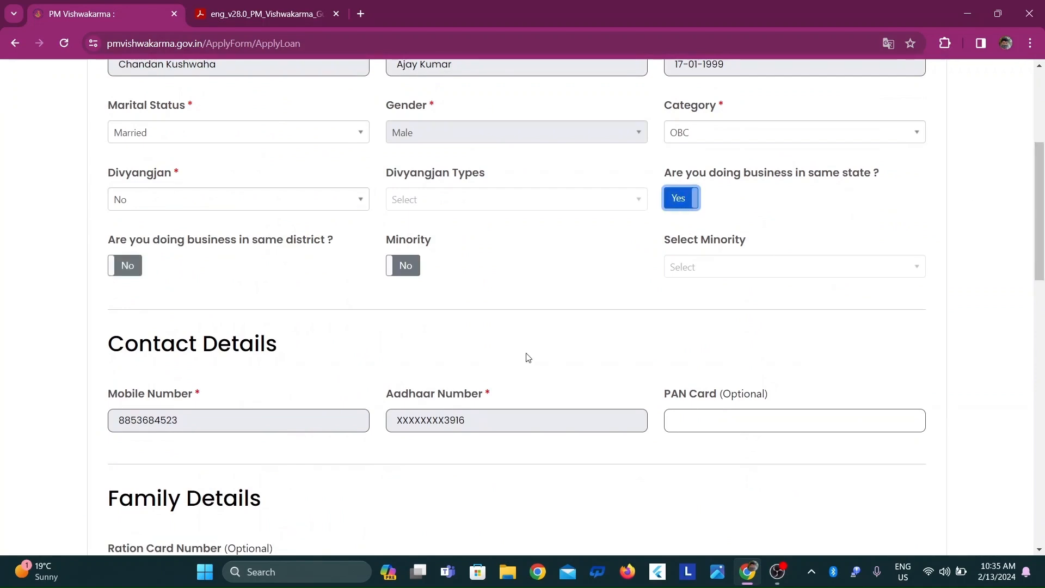
click(131, 272)
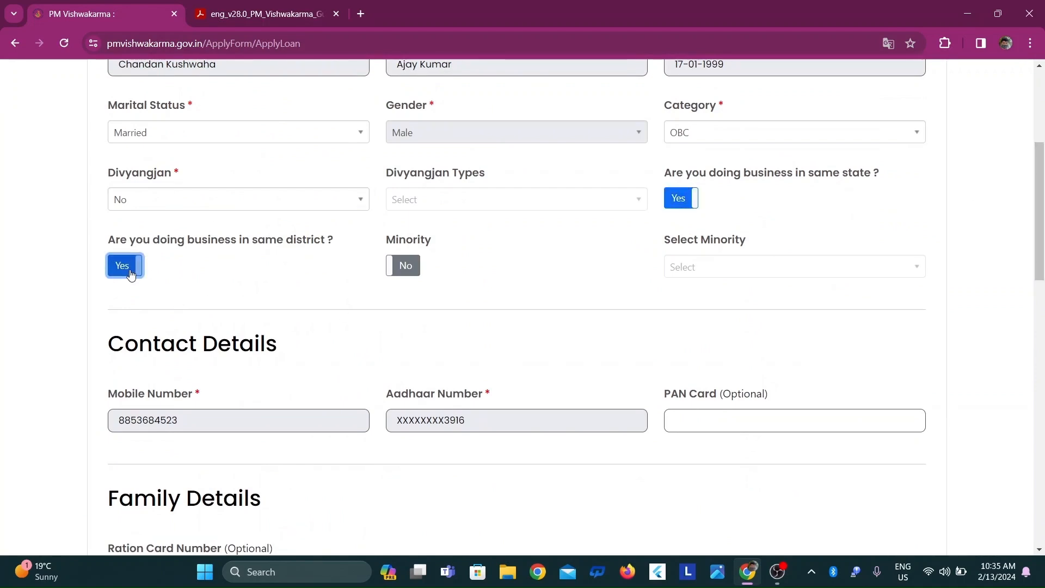
click(401, 273)
click(401, 271)
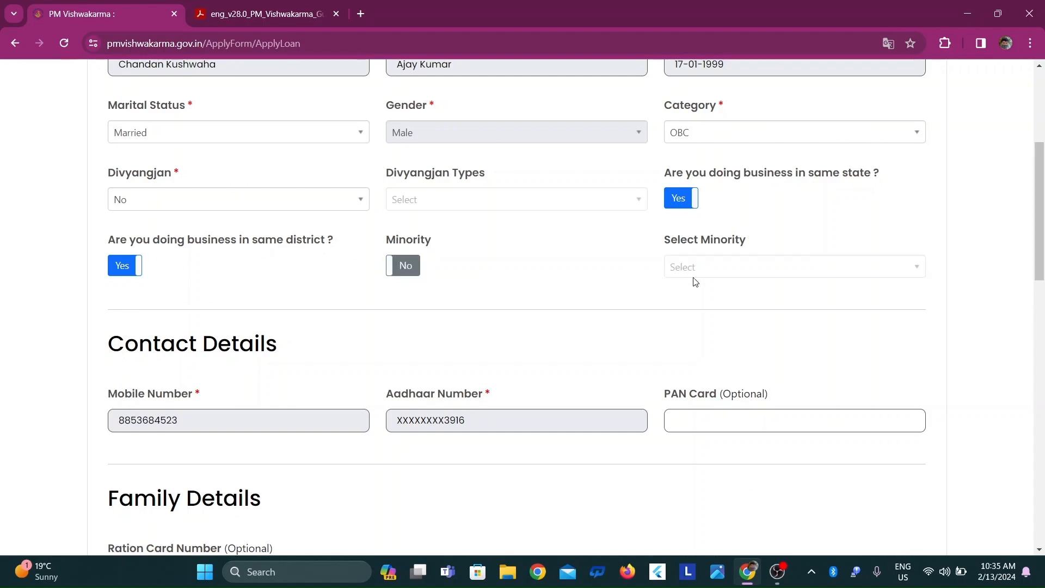
Set the current address to Same as Aadhaar Address and answer Yes to coming under a Gram Panchayat
scroll(1041, 267, down, 2)
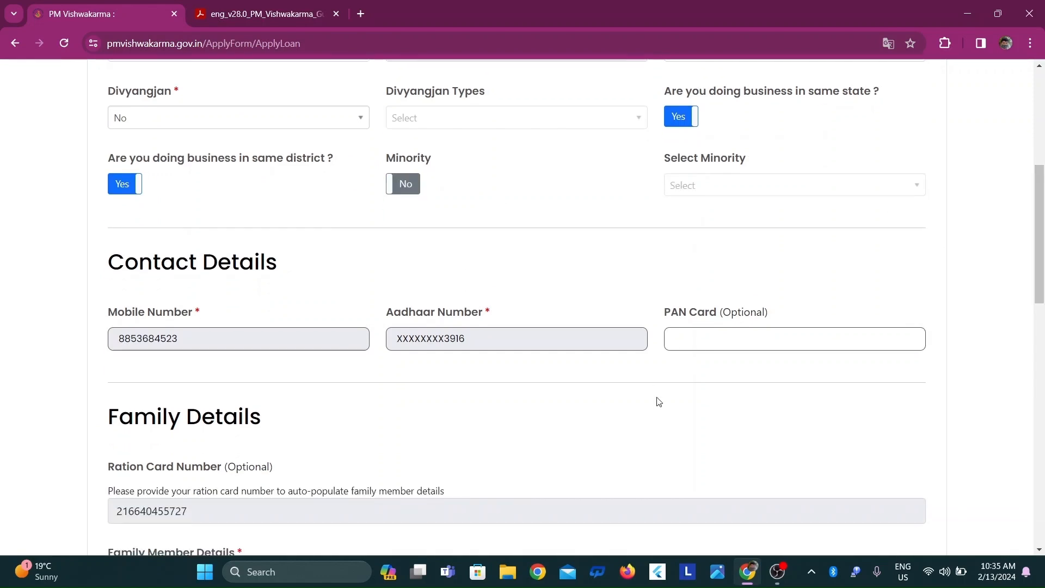
click(677, 338)
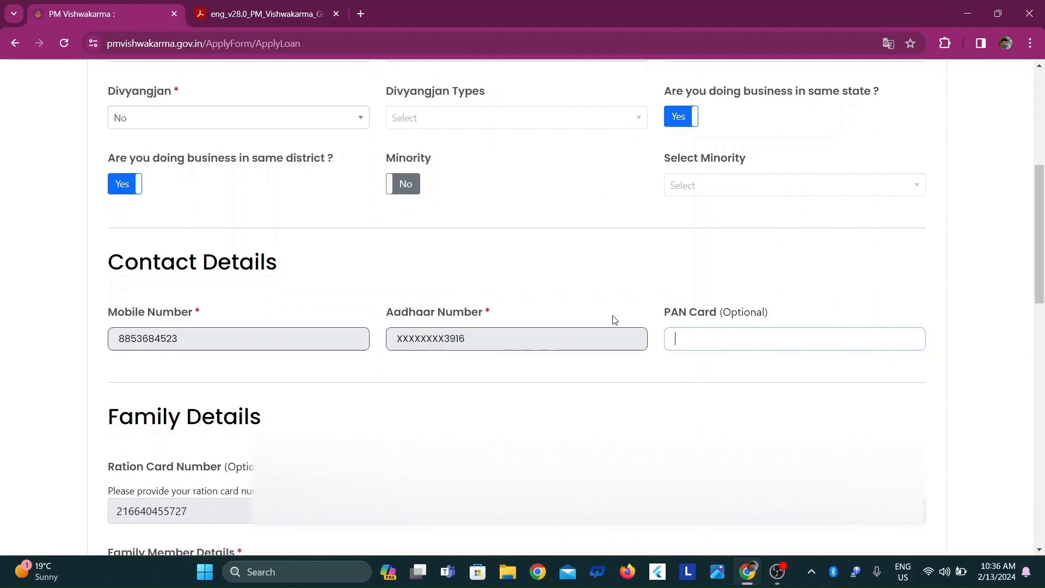
scroll(1041, 289, down, 4)
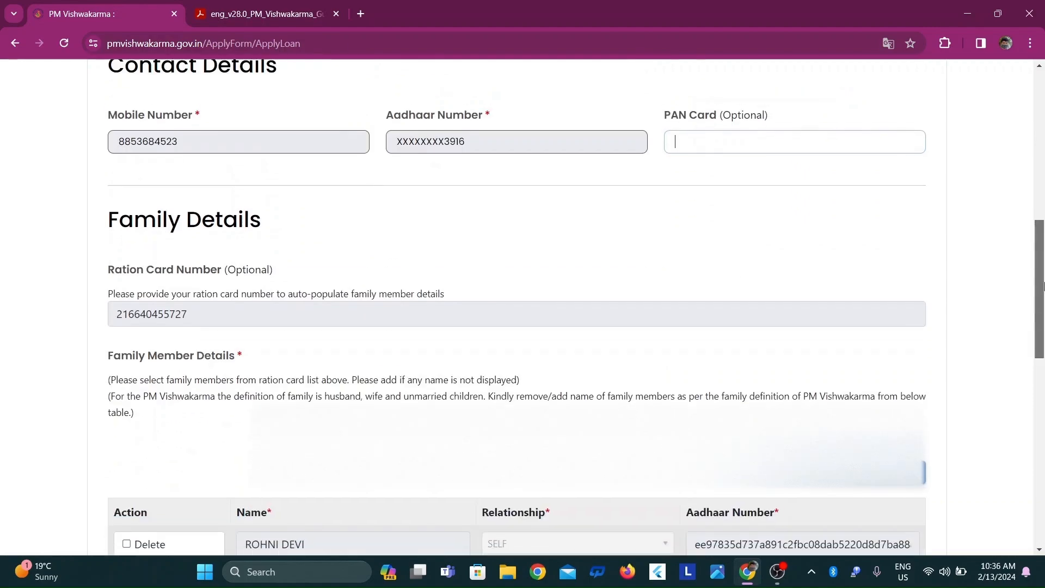
scroll(1040, 288, down, 3)
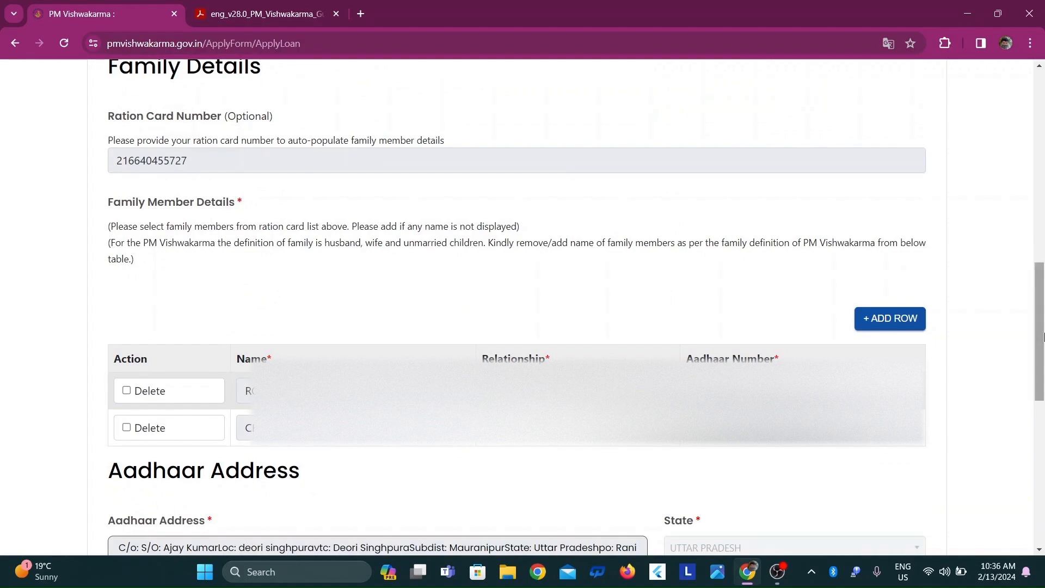
drag(1043, 342, 1043, 447)
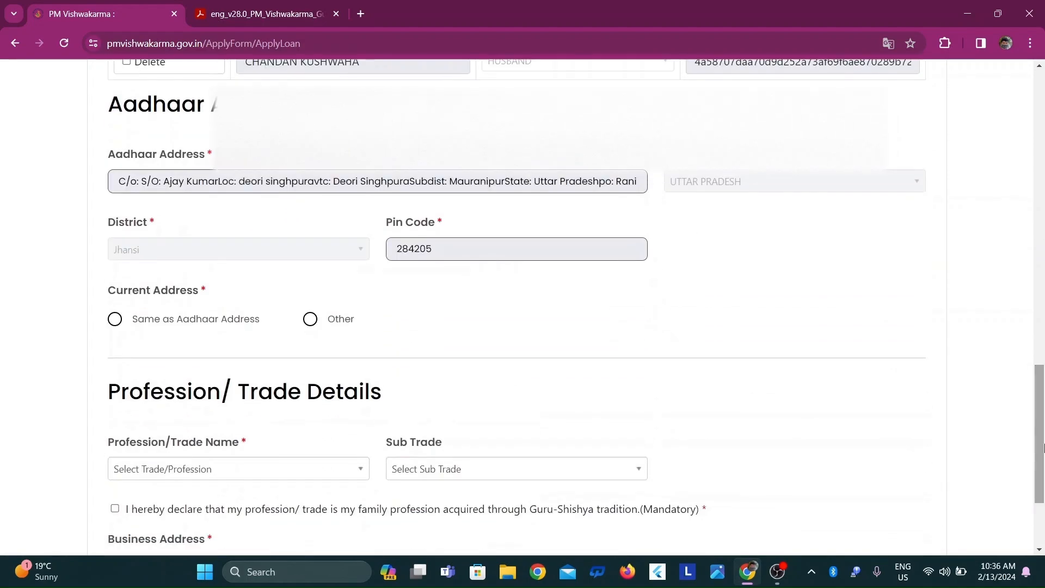
click(115, 320)
drag(1040, 424, 1039, 457)
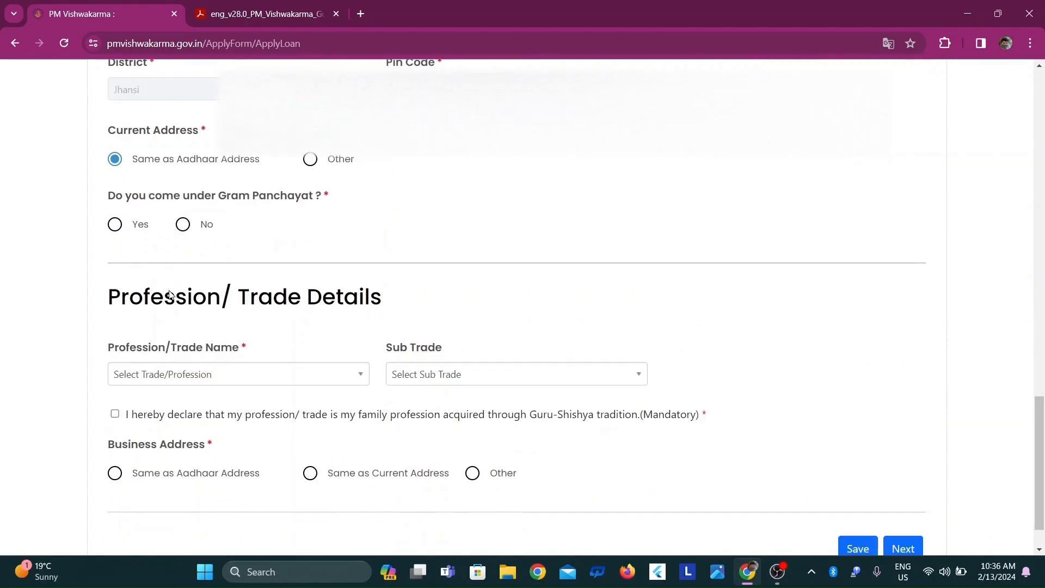
click(114, 230)
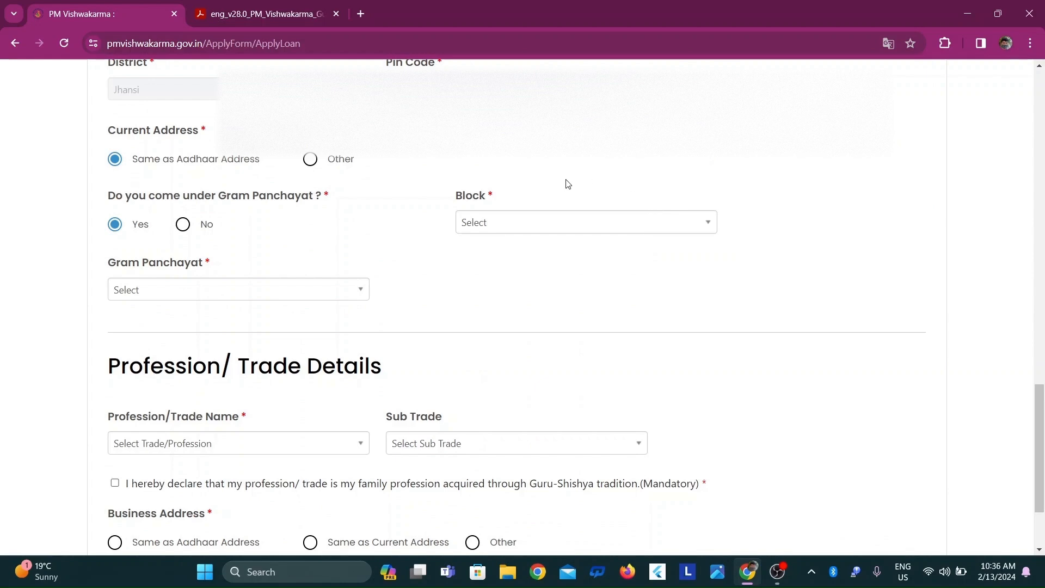
Select the applicant's block and Gram Panchayat for the current address
click(548, 223)
text(b)
key(Down)
key(Down)
key(Down)
key(Return)
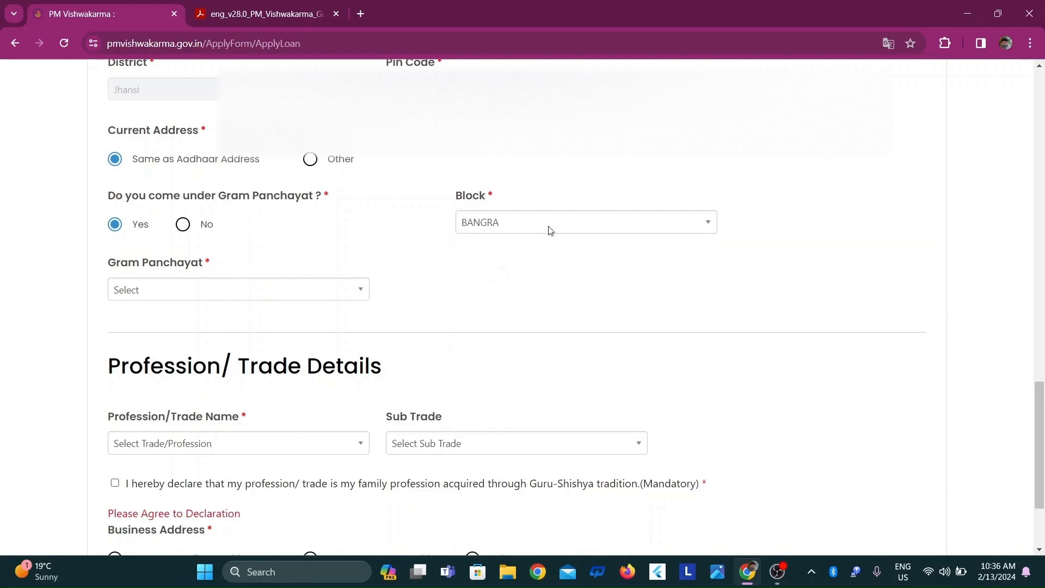
click(317, 291)
text(de)
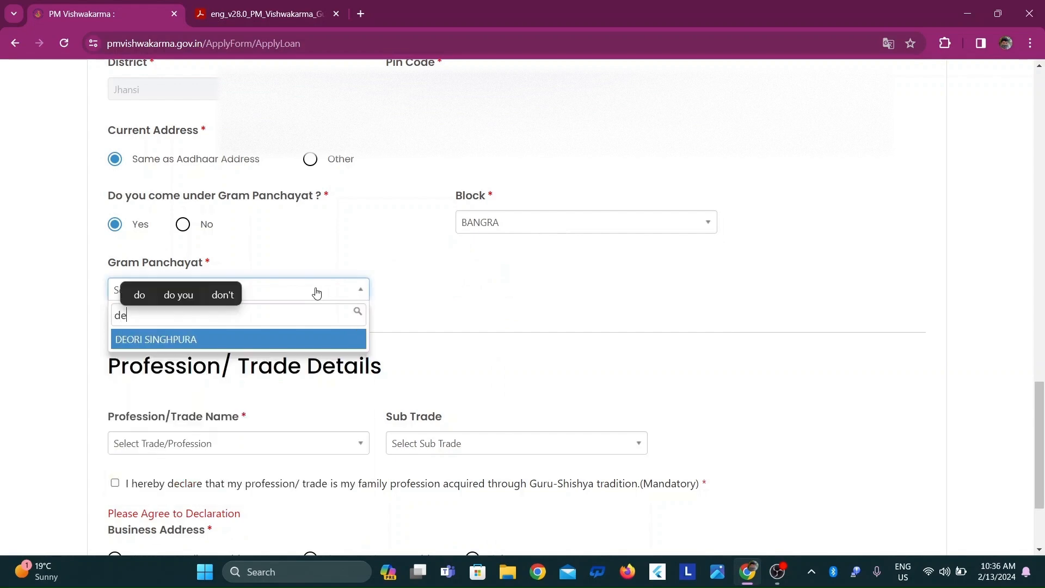
key(Return)
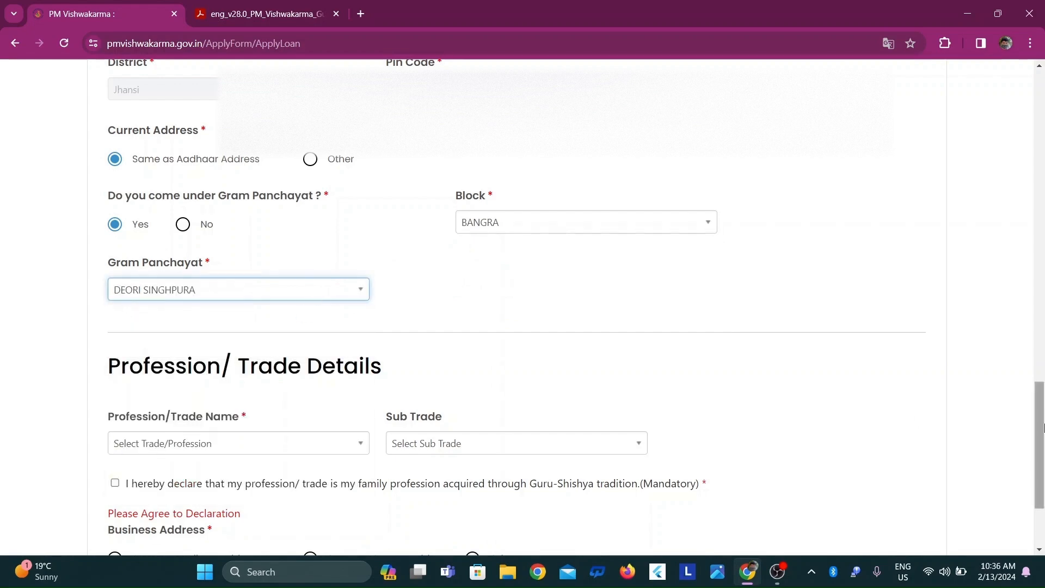
Set the profession/trade to Tailor (Darzi) and accept the declaration that it is a family profession acquired through Guru-Shishya tradition
scroll(447, 263, down, 2)
click(183, 315)
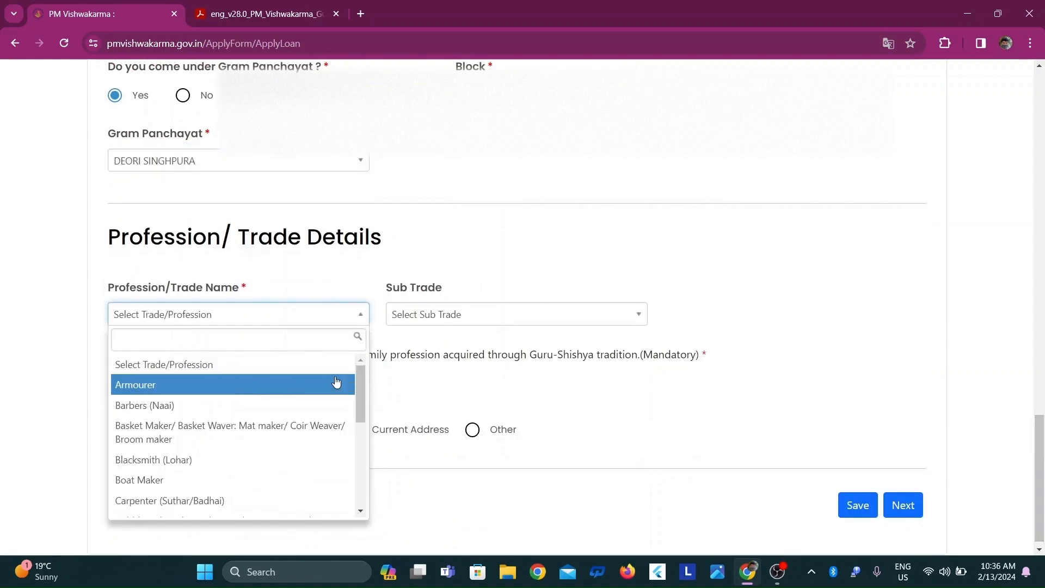
drag(360, 387, 353, 473)
click(180, 490)
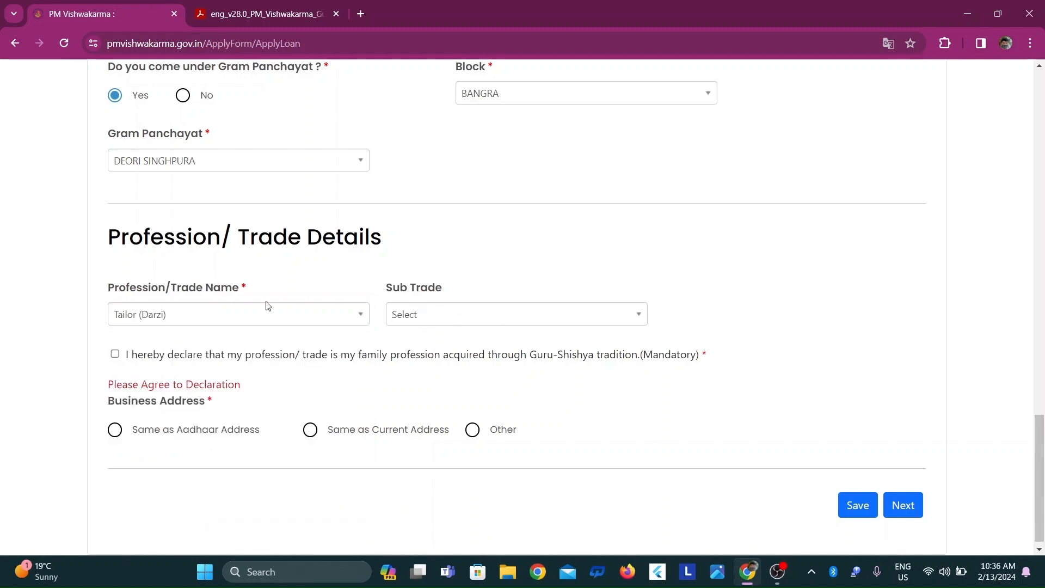
click(114, 354)
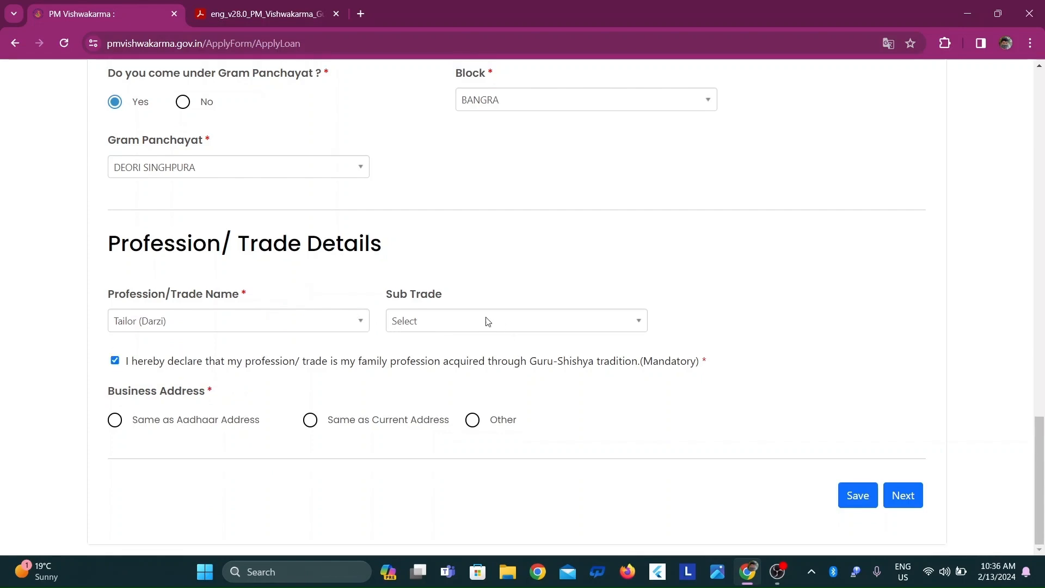
Try Goldsmith (Sunar) as the profession/trade and set it back to Tailor (Darzi)
click(327, 324)
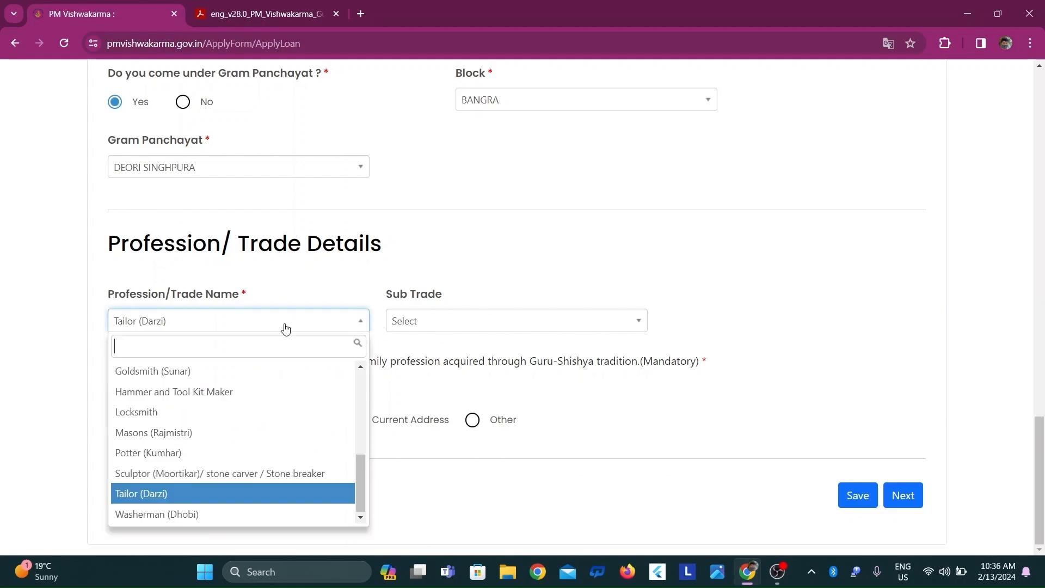
click(225, 370)
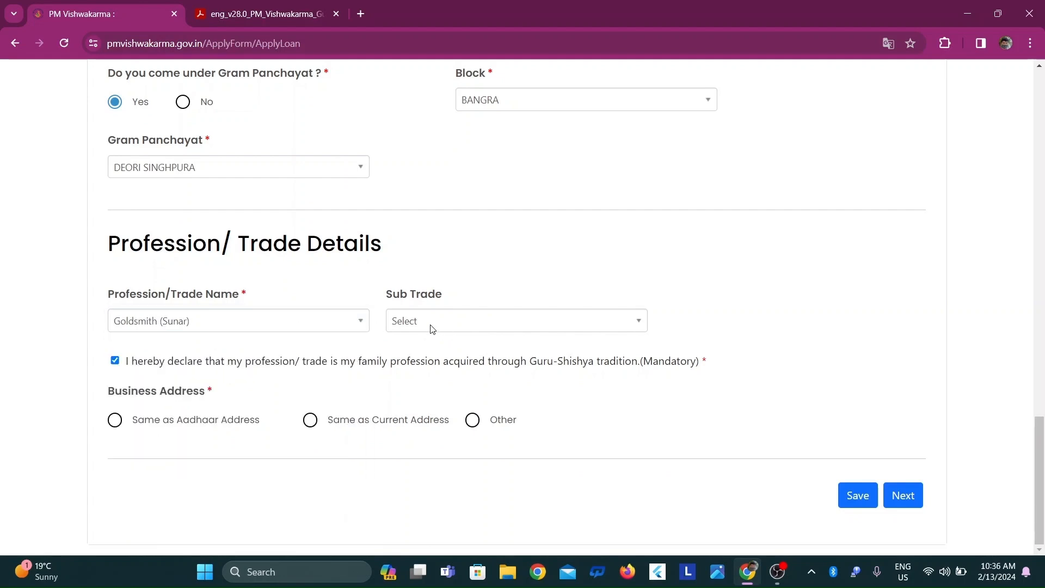
click(294, 327)
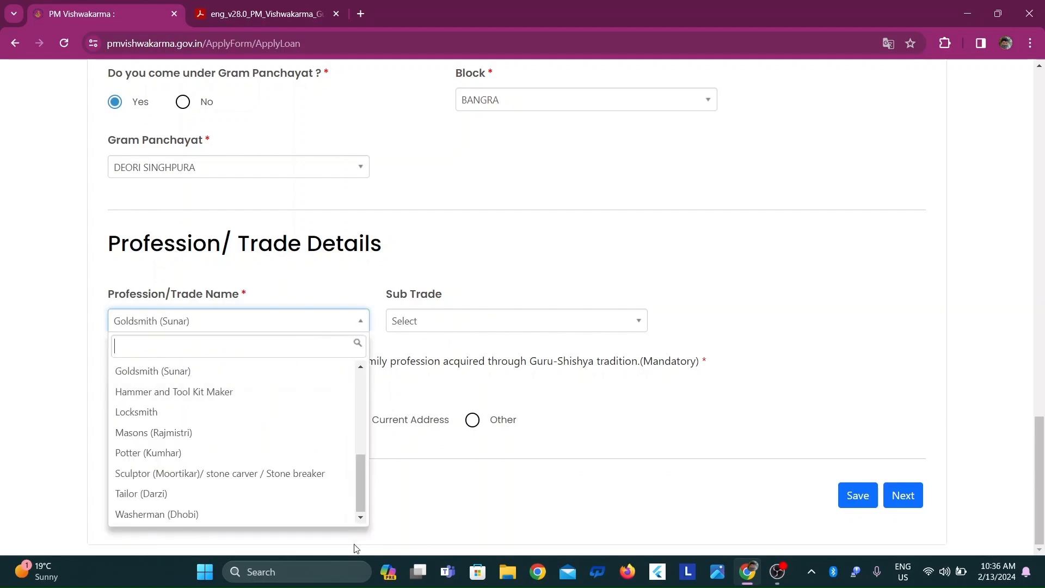
click(179, 494)
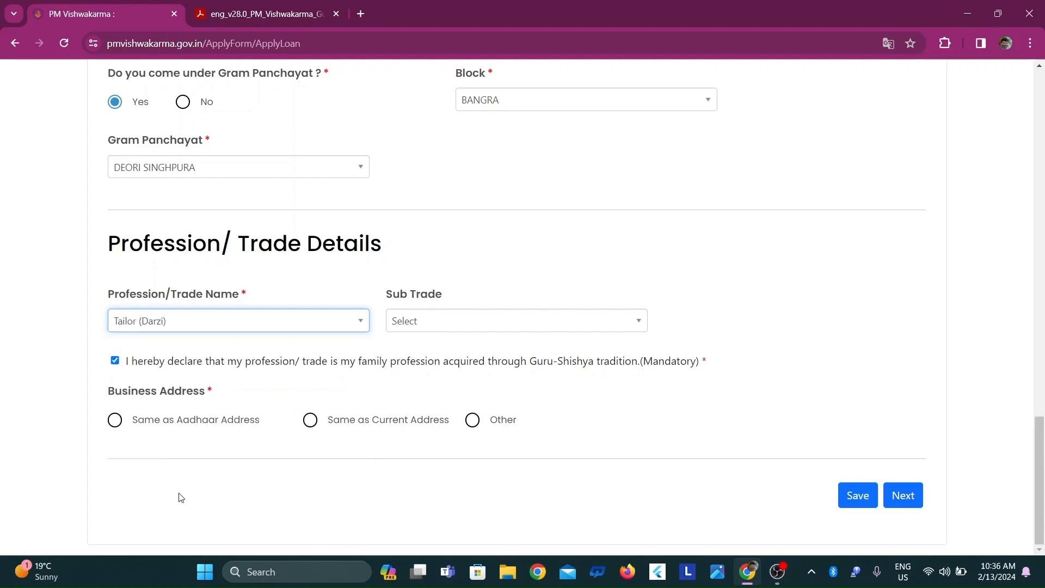
Set the business address to Same as Aadhaar Address, save the personal information and proceed to Credit Support Information
click(115, 420)
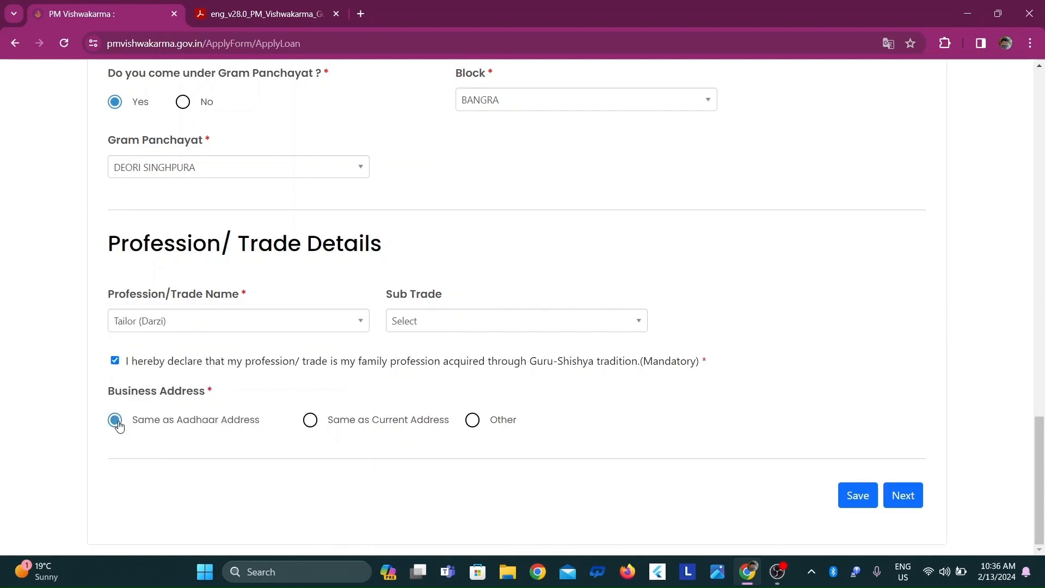
click(853, 496)
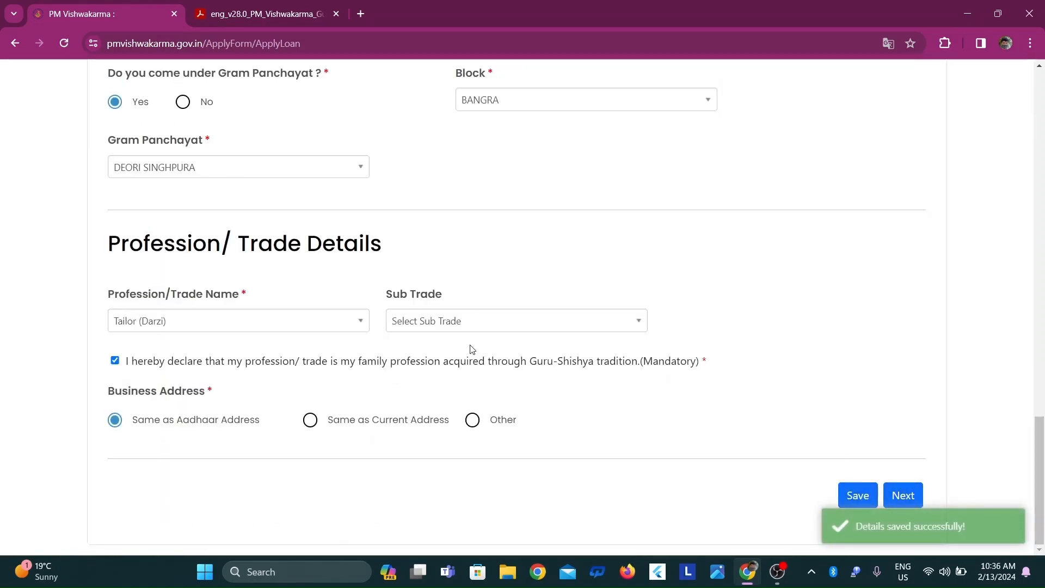
click(904, 499)
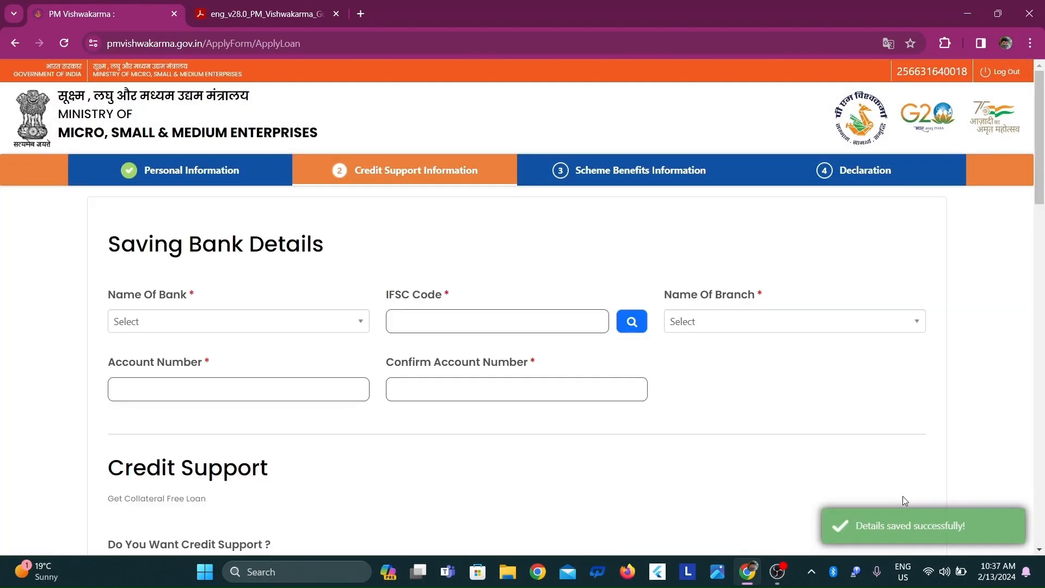
In Saving Bank Details, choose Union Bank of India as the bank
scroll(843, 170, down, 1)
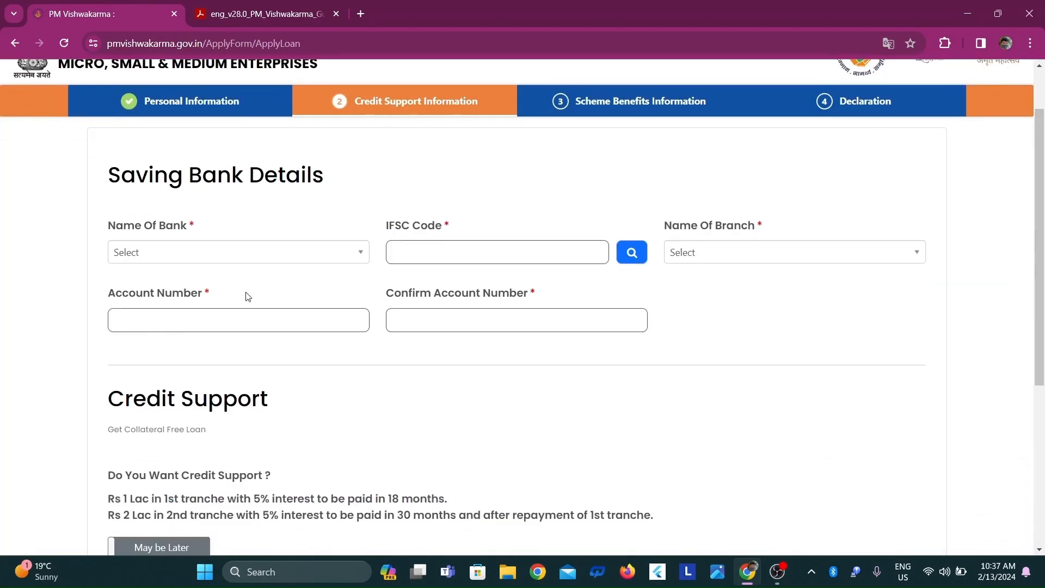
click(242, 258)
text(uni)
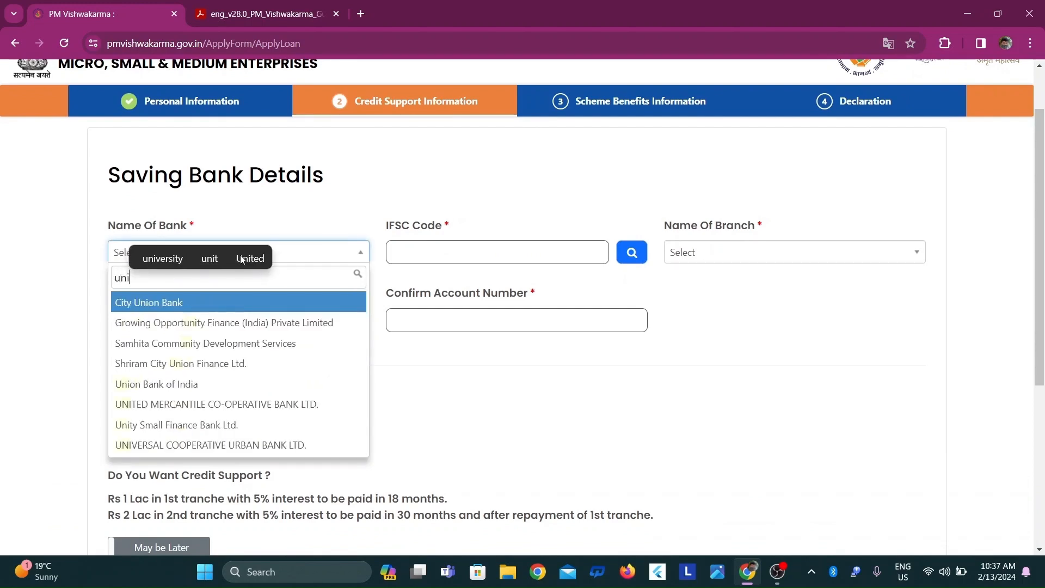
key(Down)
key(Down)
key(Down)
key(Down)
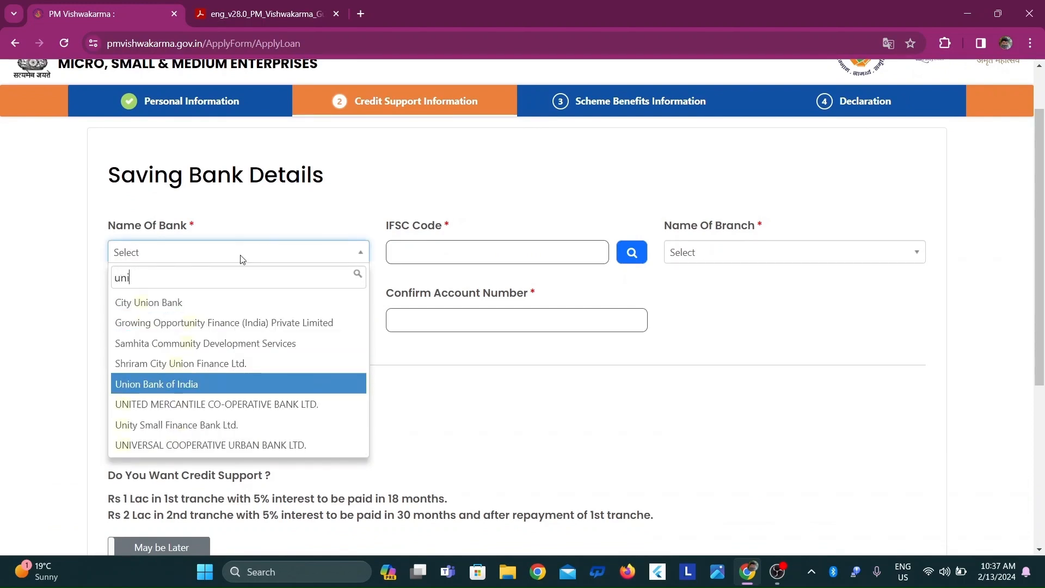
key(Return)
Enter the IFSC code and correct it to UBIN0913588
click(457, 246)
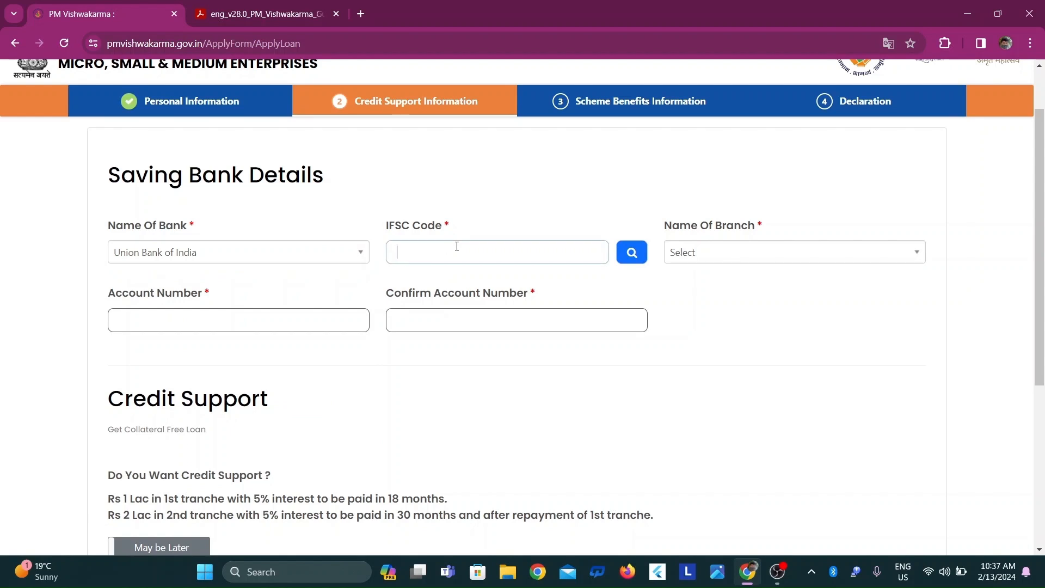
text(UBIN)
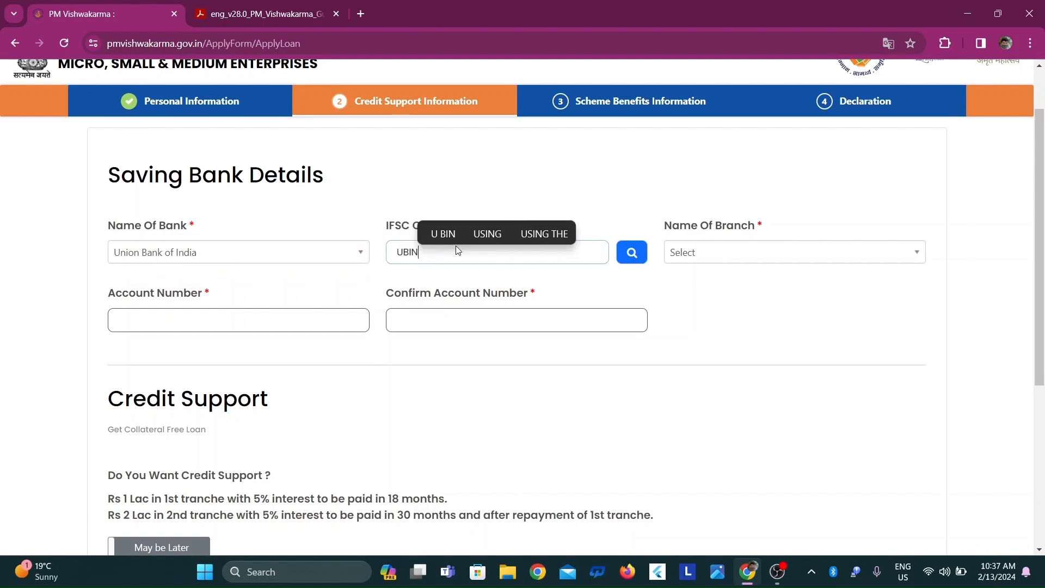
text(0091358)
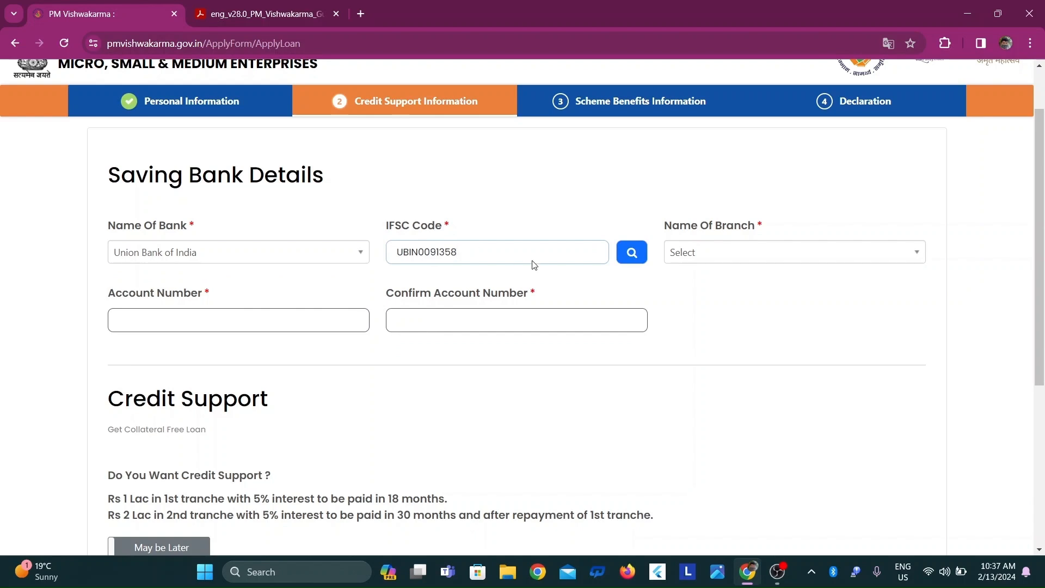
click(432, 249)
key(BackSpace)
click(477, 256)
text(8)
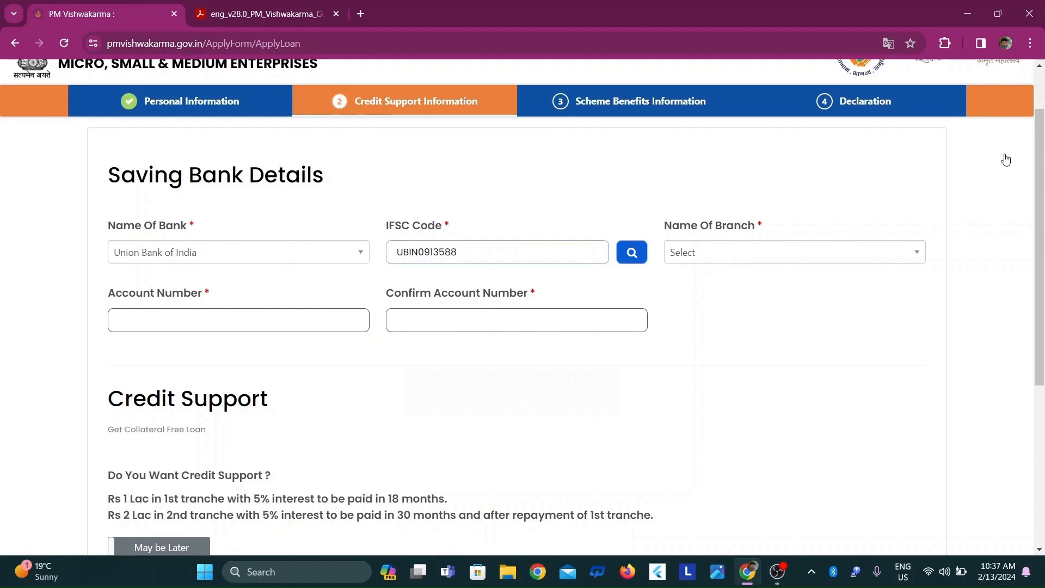
Select UBIN0913588 RANIPUR as the branch of the savings bank
scroll(994, 347, down, 3)
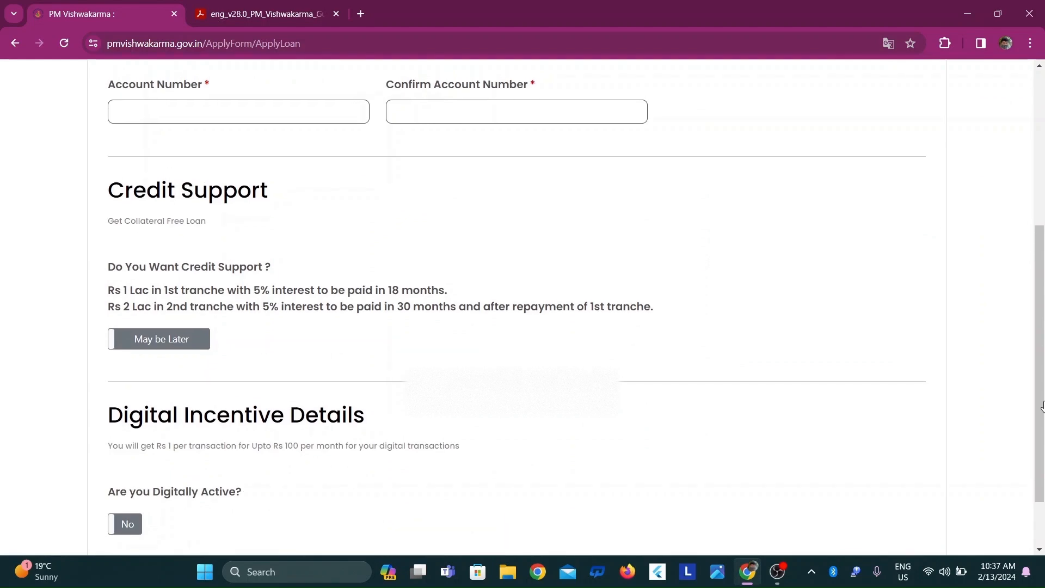
drag(1042, 406, 1039, 249)
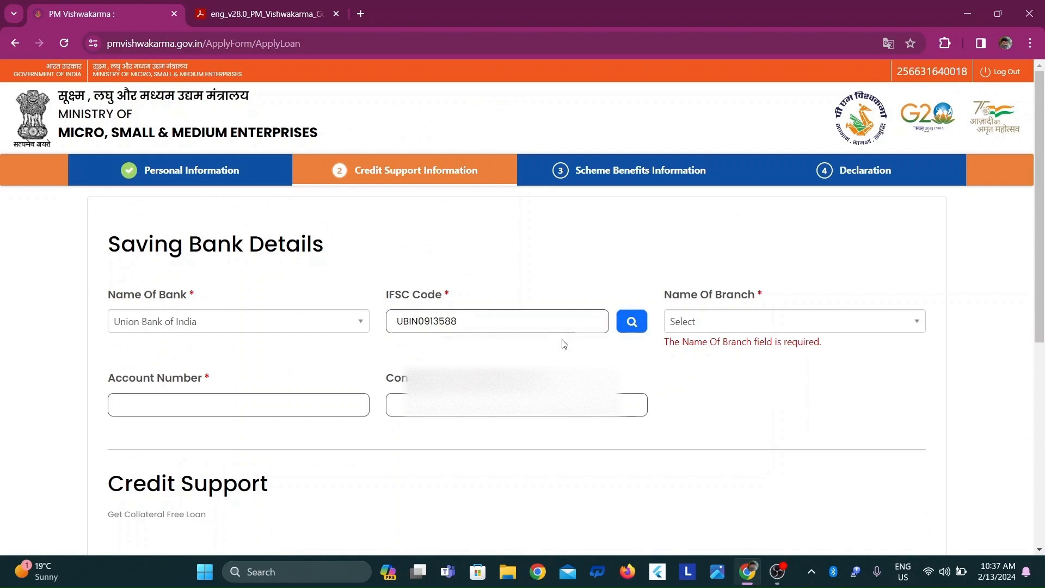
click(709, 328)
click(698, 366)
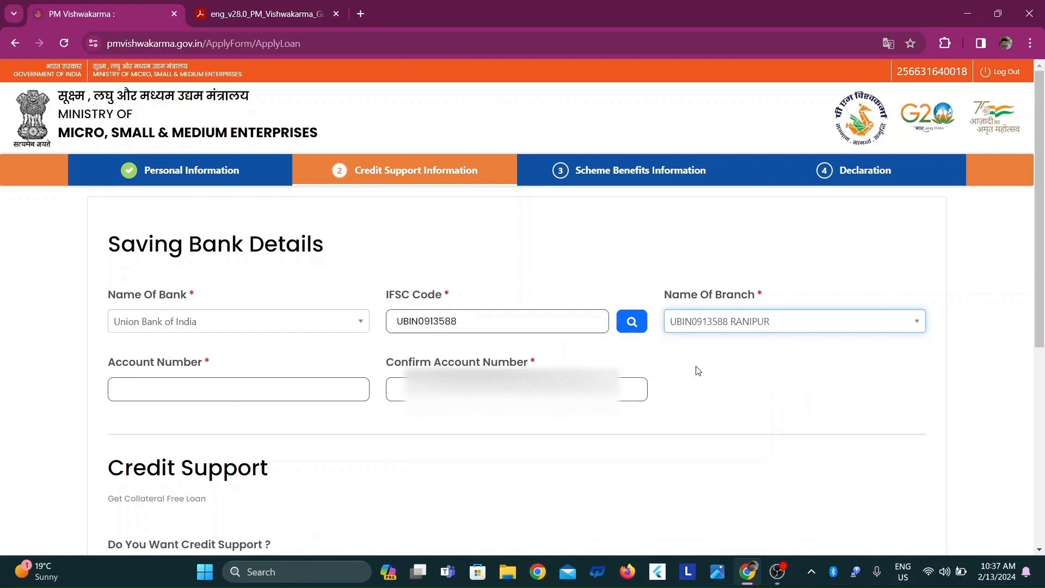
Enter the savings account number and repeat it in the confirmation field
click(247, 394)
text(••••)
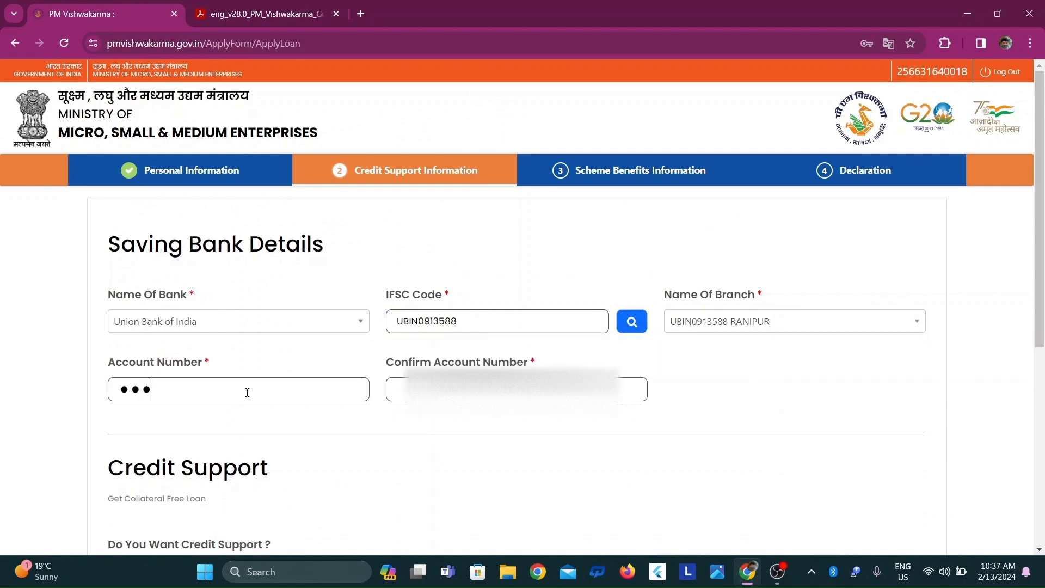
text(••••••••••)
click(403, 397)
text(13)
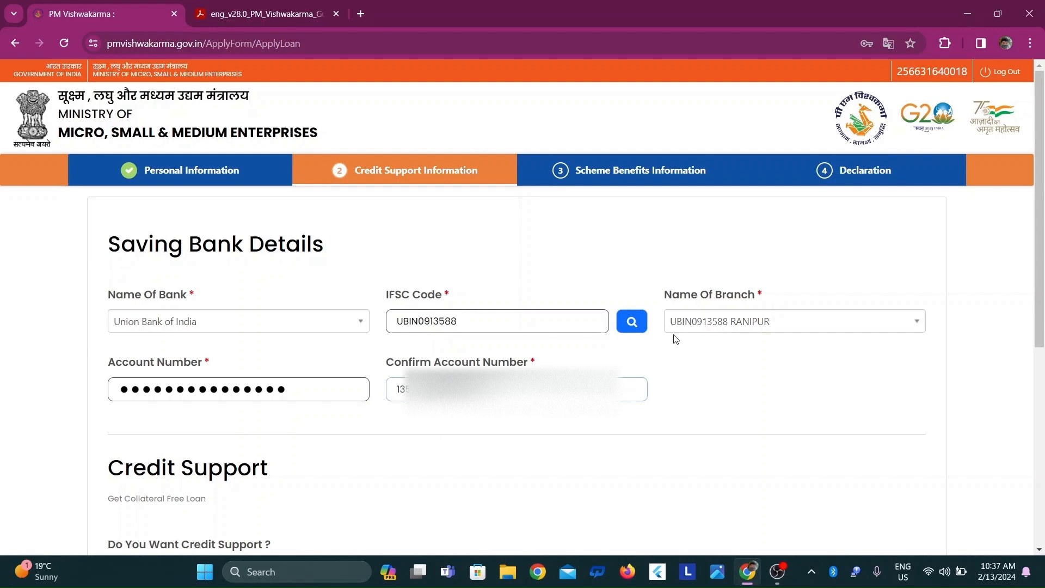
Turn on credit support and enter 99000 as the amount required for the first tranche
scroll(231, 359, down, 4)
click(164, 391)
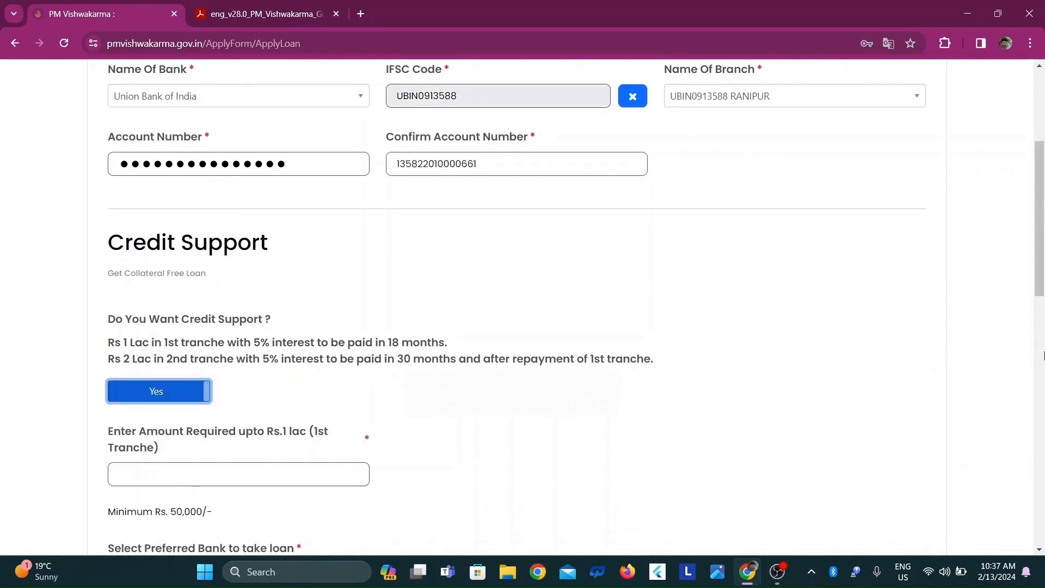
scroll(377, 296, down, 3)
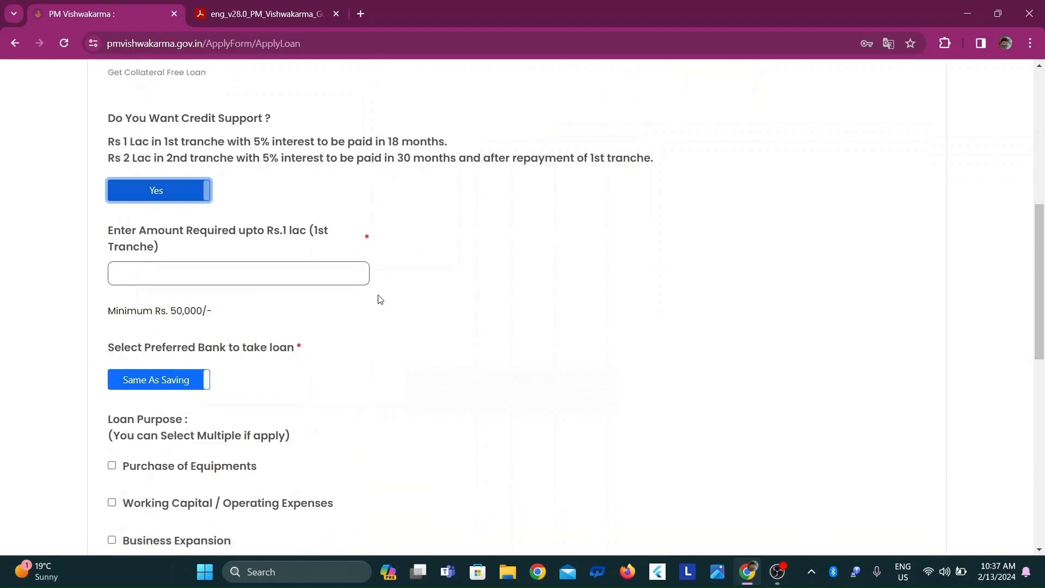
click(303, 265)
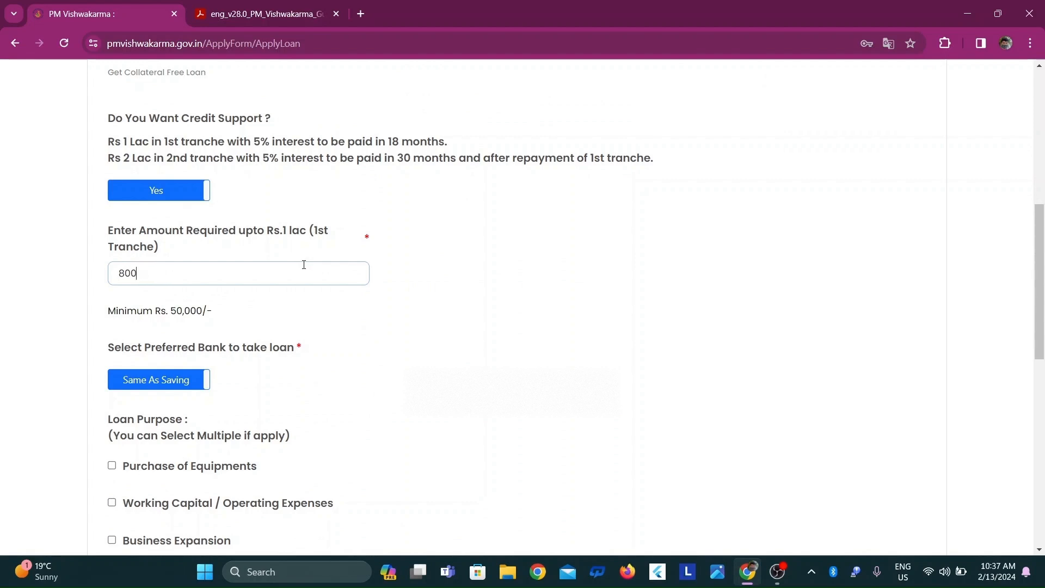
text(99000)
Choose Purchase of Equipments, Working Capital / Operating Expenses and Business Expansion as the loan purposes
drag(1041, 331, 1041, 372)
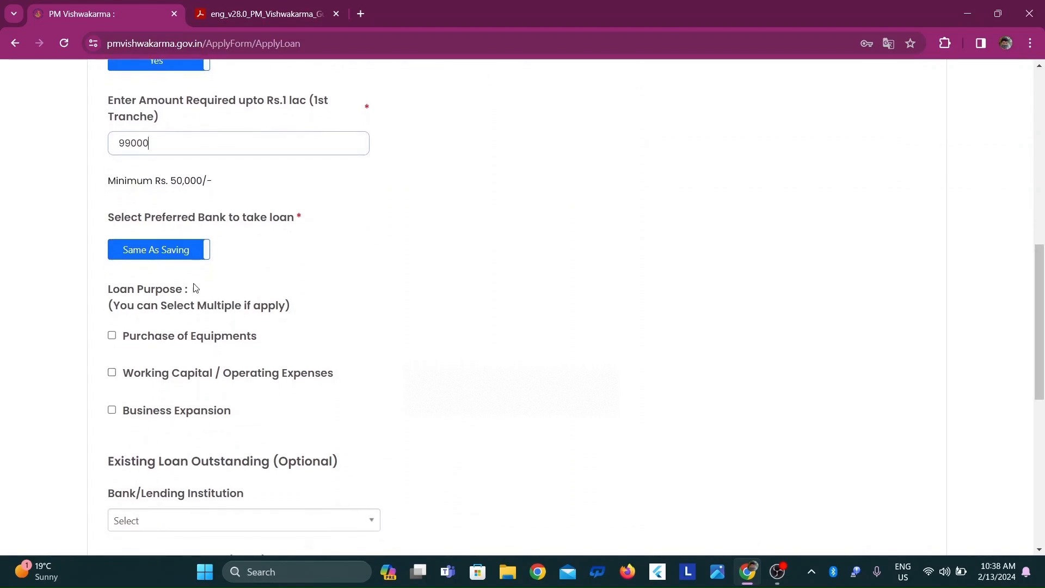
click(112, 410)
click(111, 335)
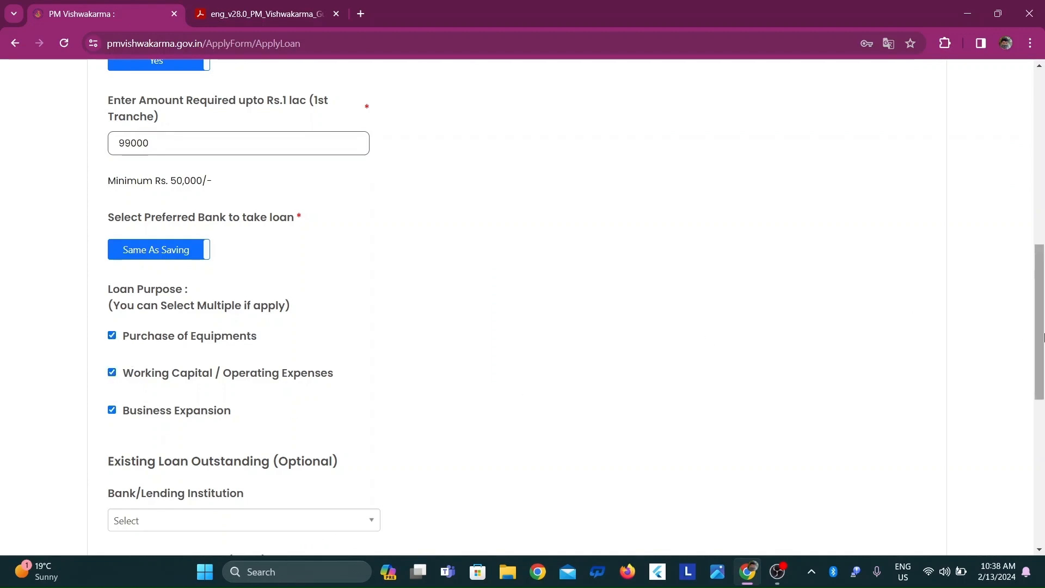
Save the credit support details with the existing loan section left blank, and continue to Scheme Benefits Information without storing the password in the browser
drag(1042, 337, 1042, 383)
scroll(329, 335, down, 2)
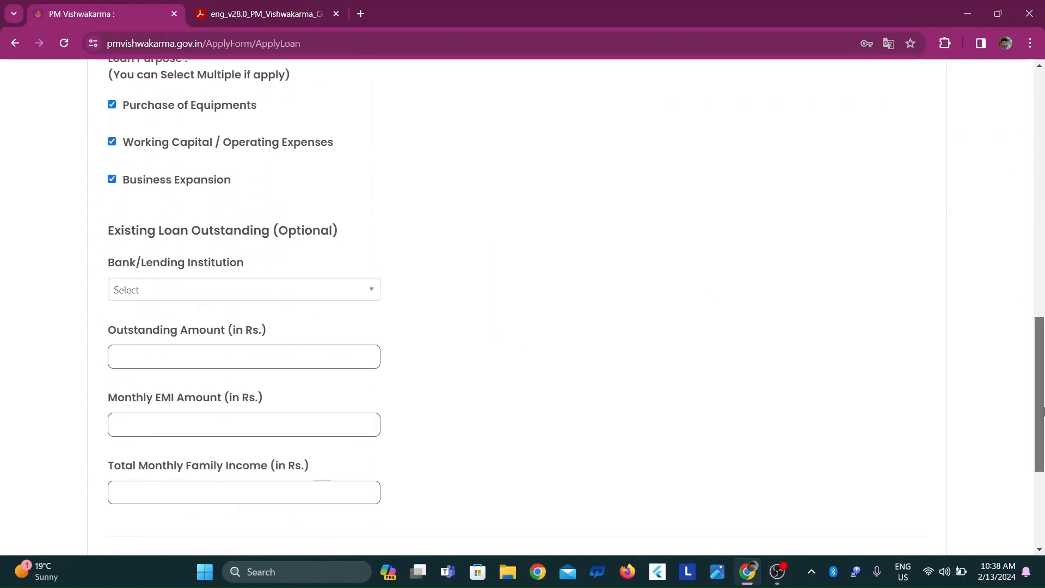
click(301, 283)
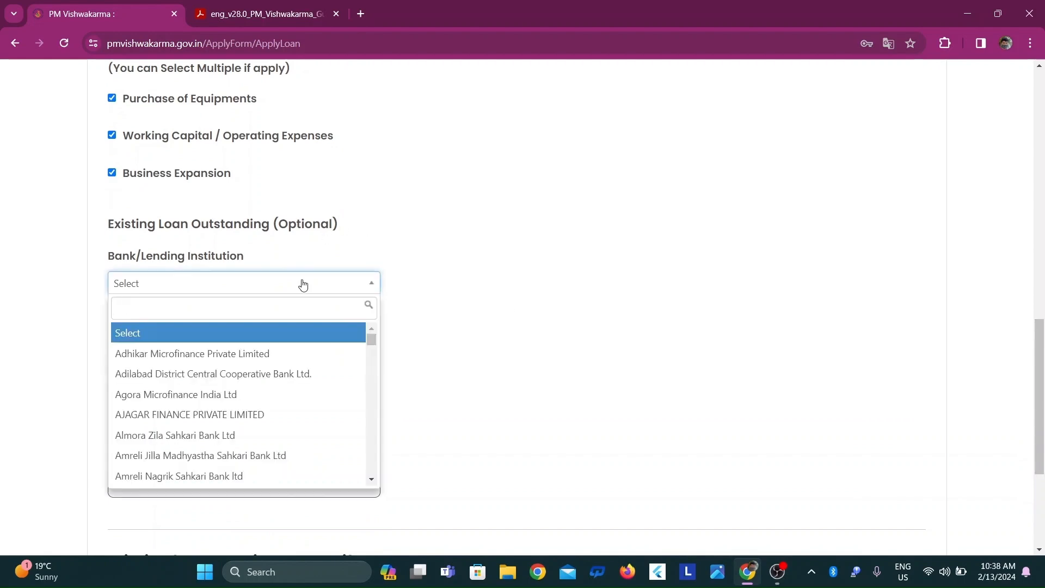
click(301, 283)
drag(1043, 390, 1043, 460)
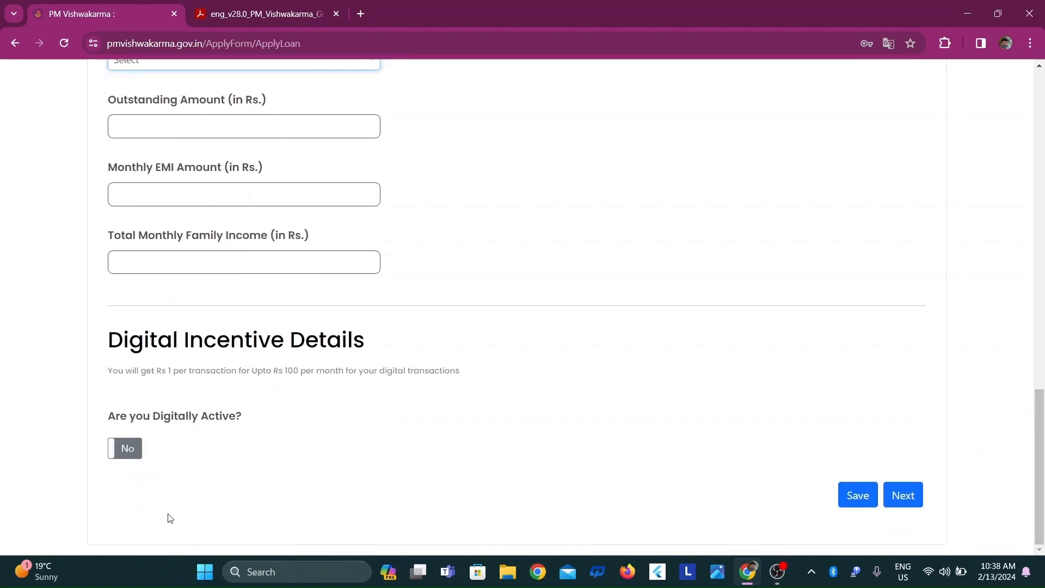
click(865, 497)
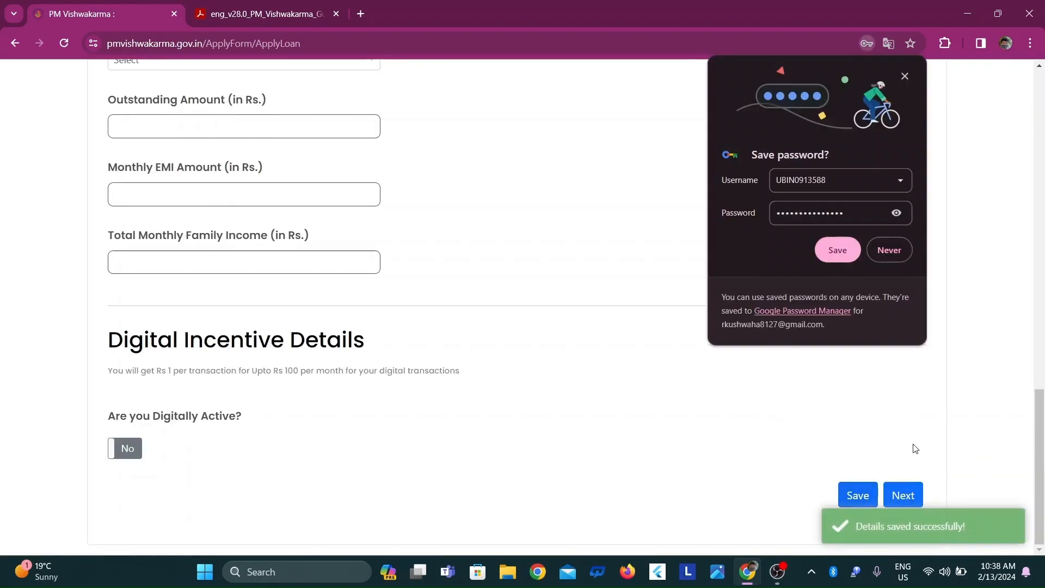
click(902, 493)
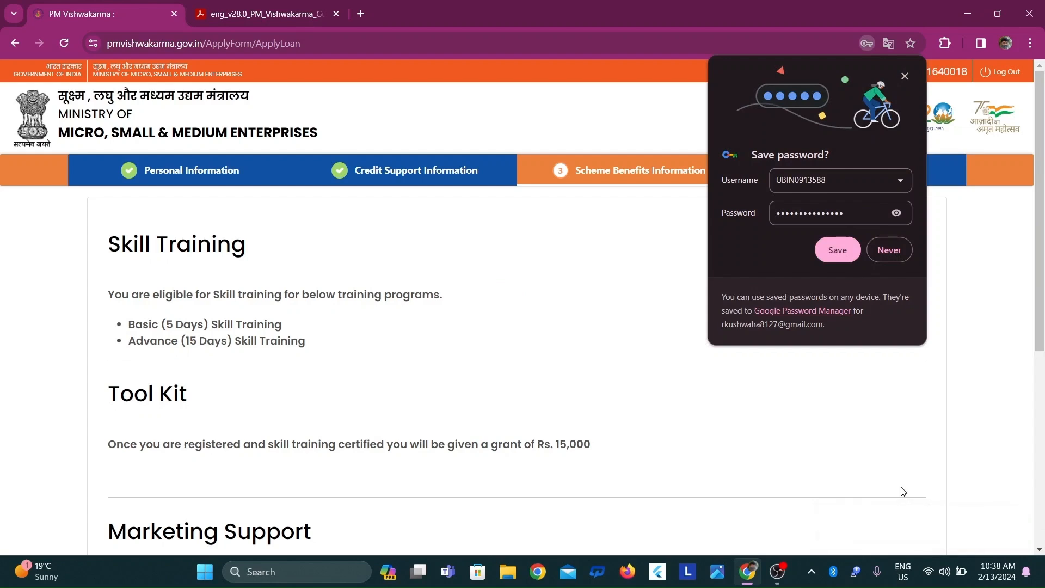
click(904, 77)
Under Marketing Support, choose onboarding the product or service on an E-Commerce platform and Quality Certification Required
scroll(887, 179, down, 1)
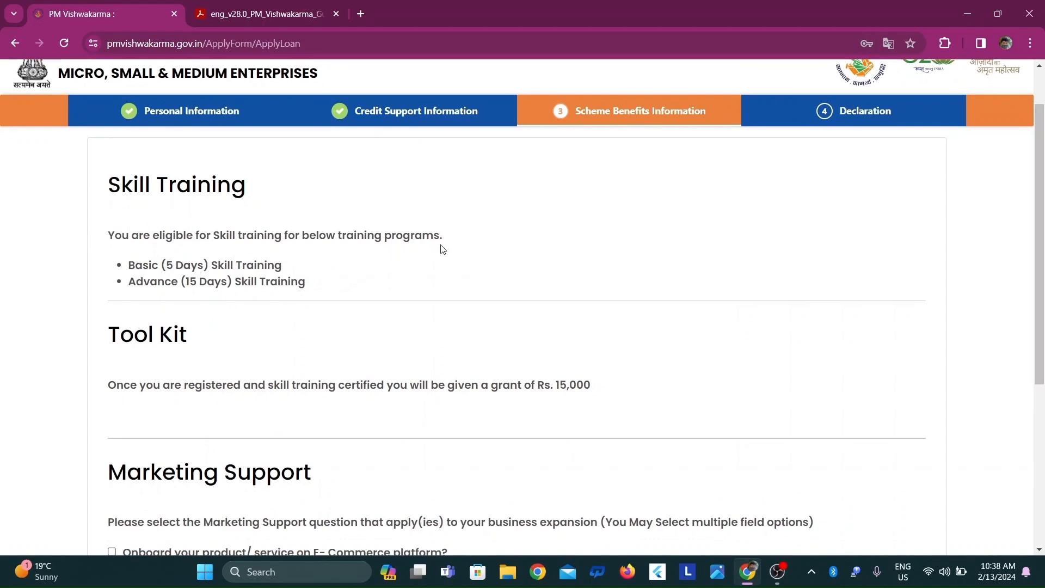
scroll(327, 289, down, 1)
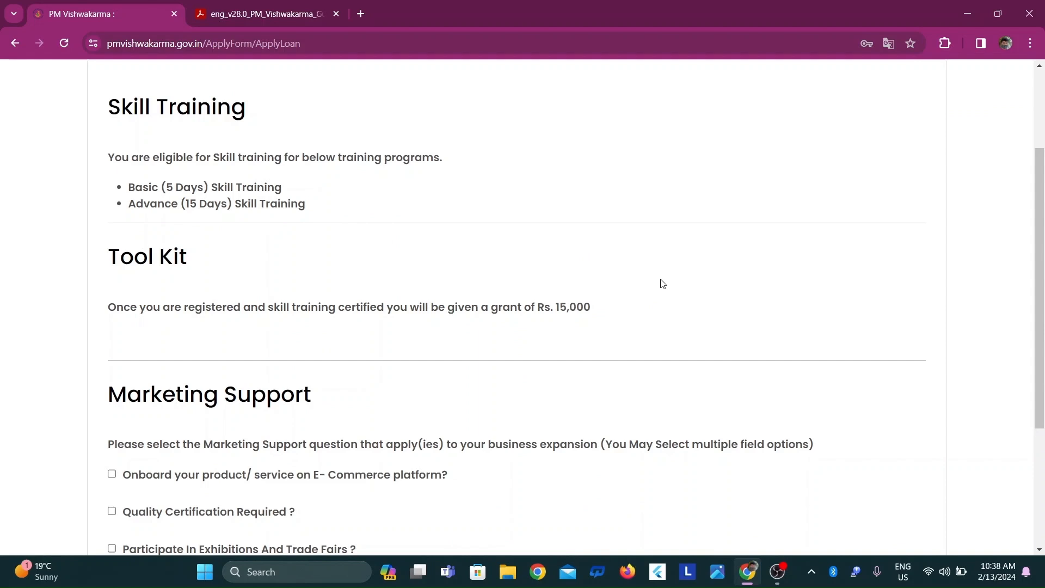
drag(1041, 285, 1044, 393)
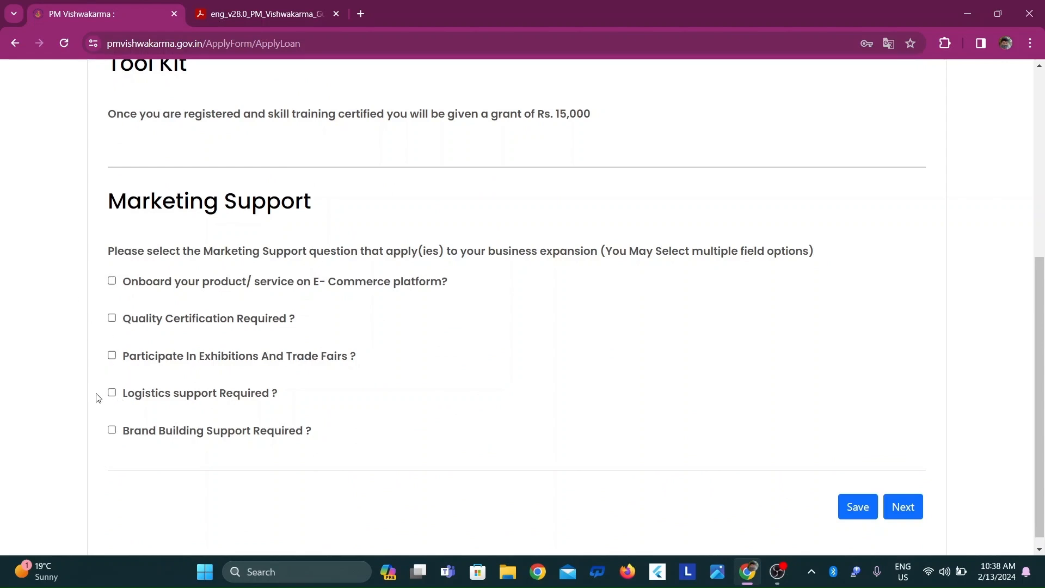
click(113, 282)
click(112, 317)
Save the scheme benefits information and continue to the Declaration section
scroll(1043, 474, down, 1)
click(855, 503)
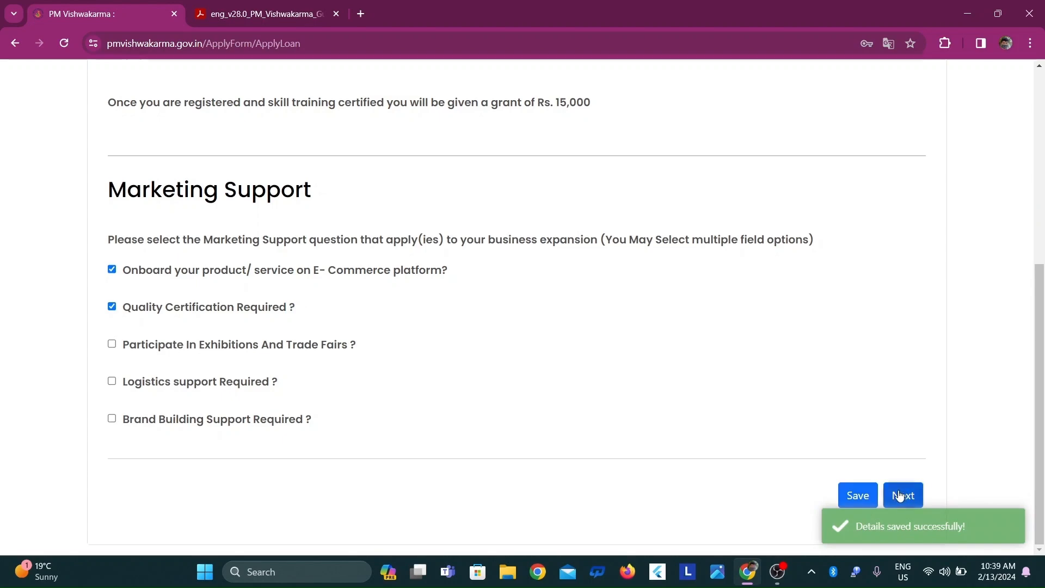
click(899, 495)
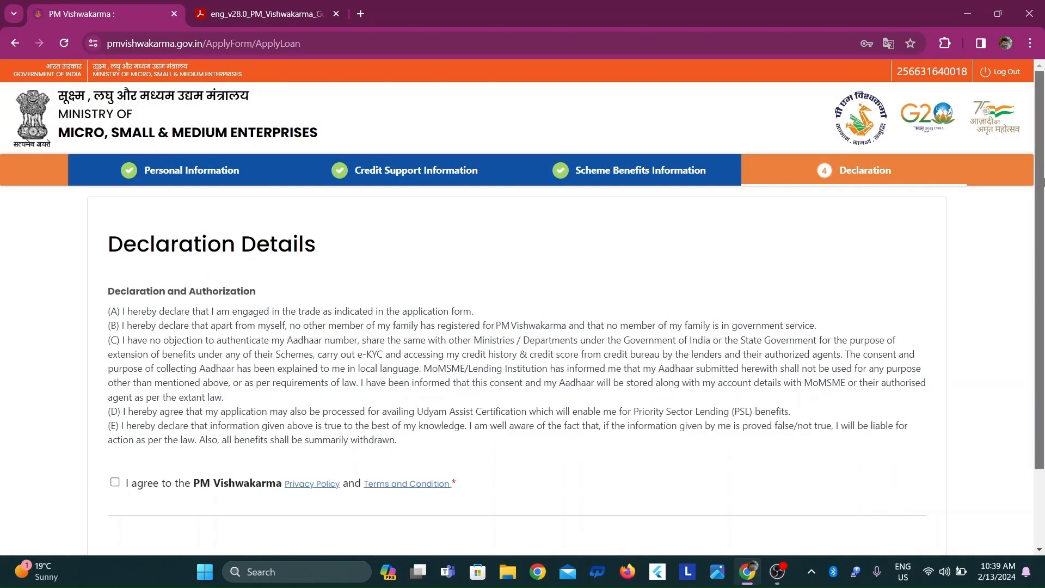
Agree to the PM Vishwakarma Privacy Policy and Terms and Condition, submit the application and close the confirmation
scroll(1043, 182, down, 2)
click(115, 388)
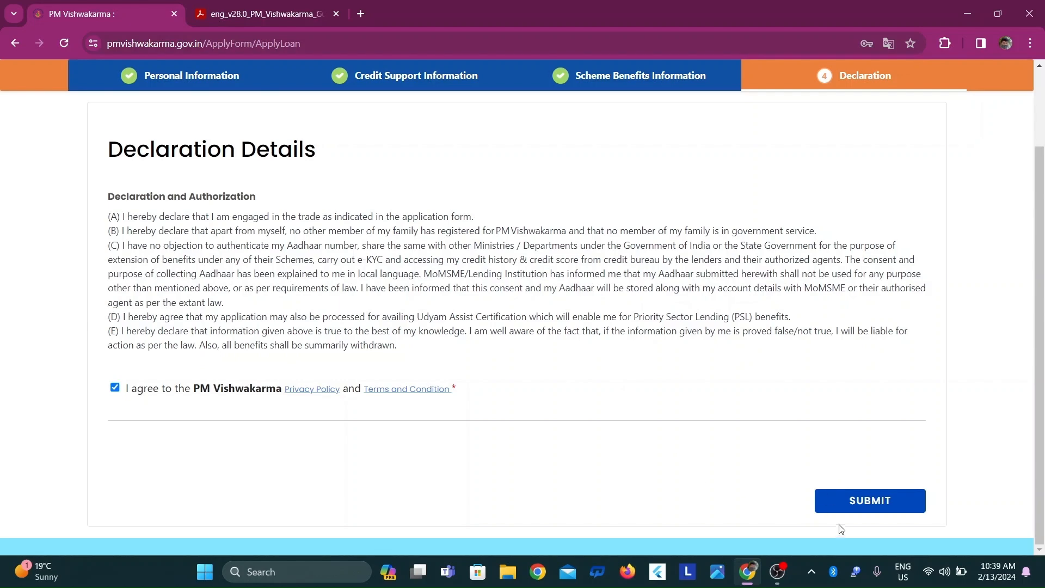
click(828, 499)
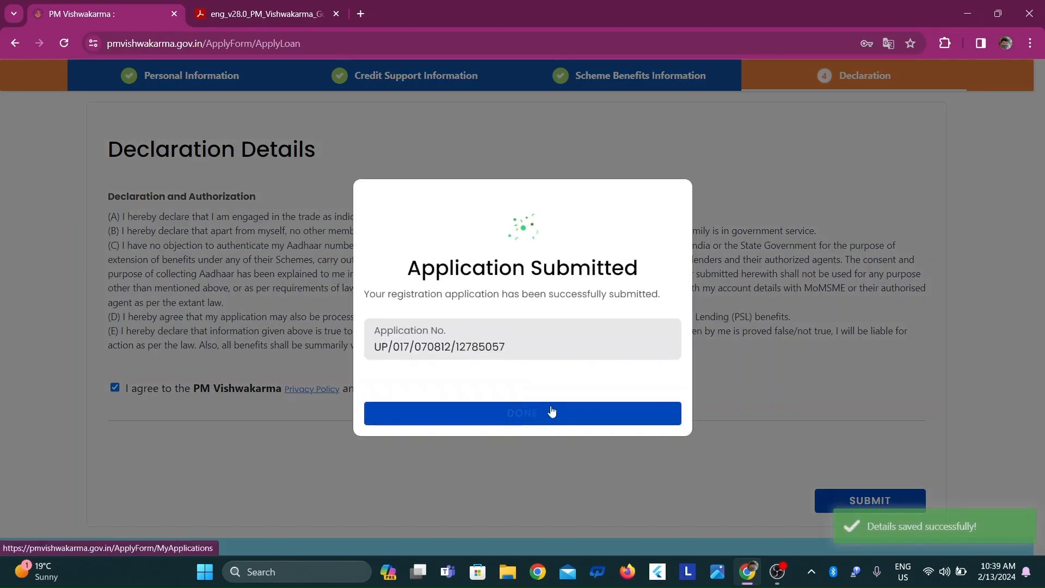
click(514, 413)
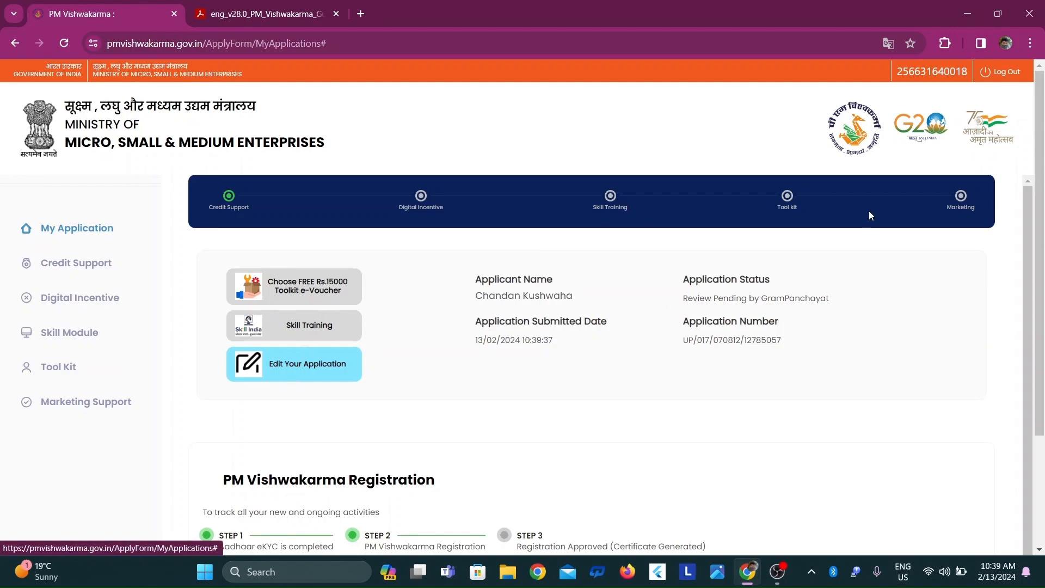
Download the application PDF from the PM Vishwakarma Registration section and return to the My Application page
drag(1041, 214, 1042, 453)
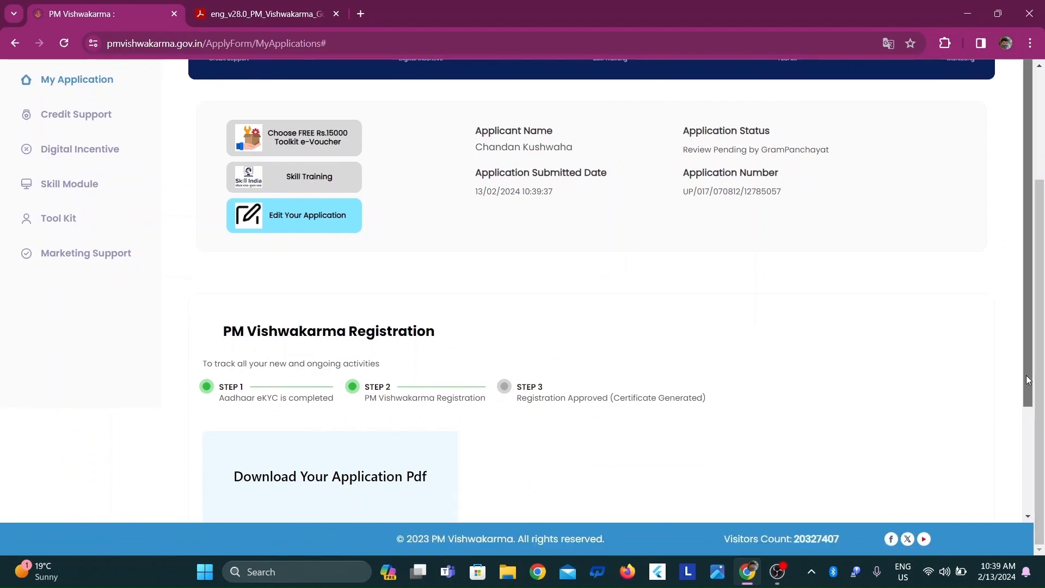
drag(1029, 380, 1019, 517)
click(351, 470)
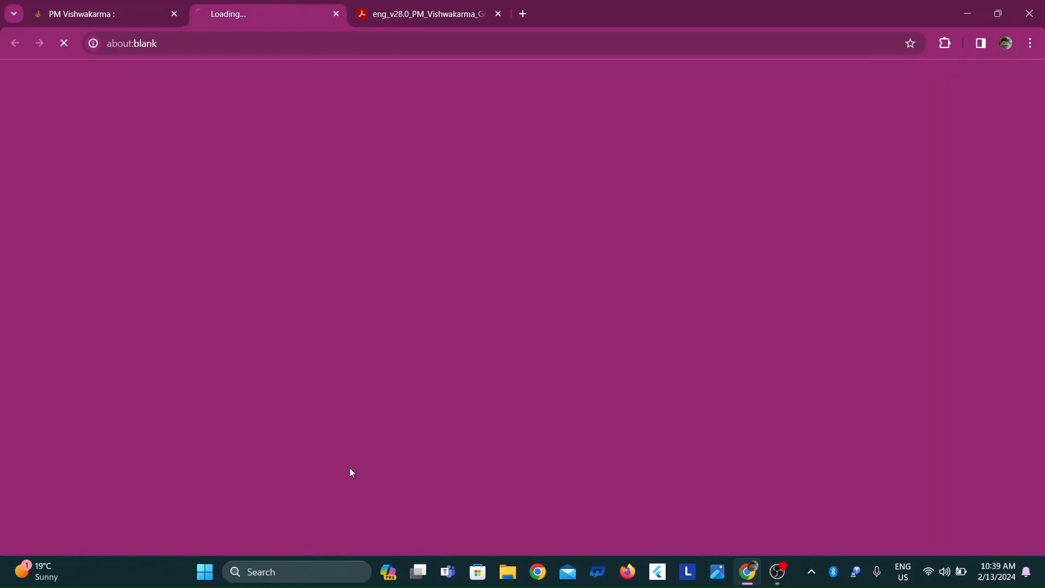
click(49, 8)
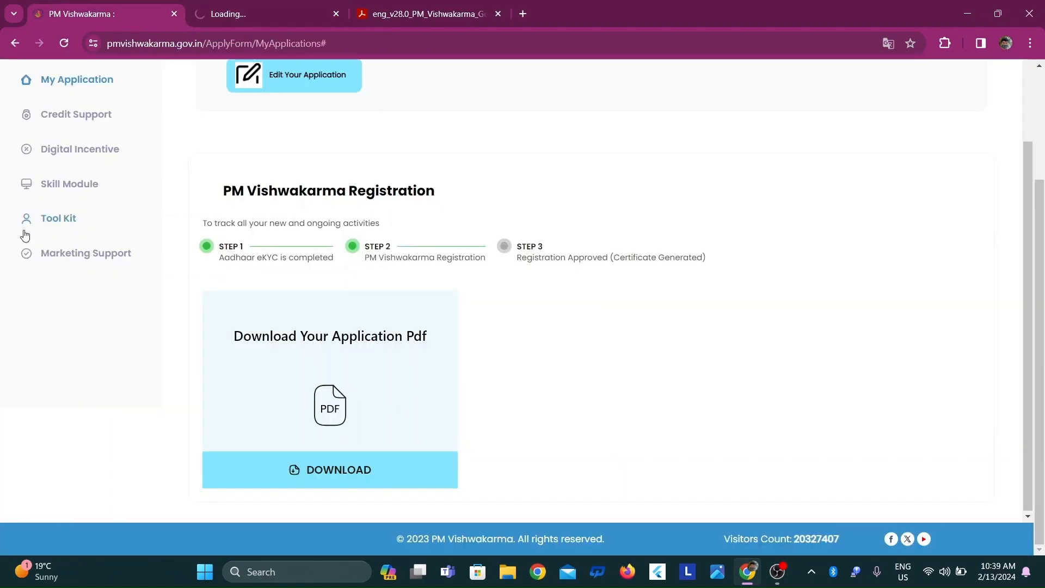
scroll(926, 314, up, 3)
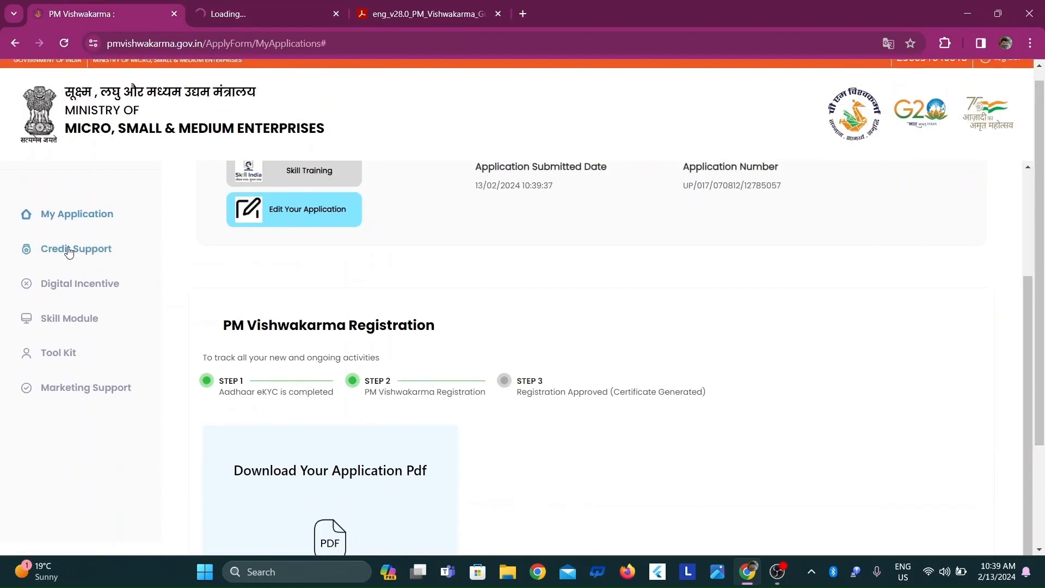
scroll(68, 249, up, 1)
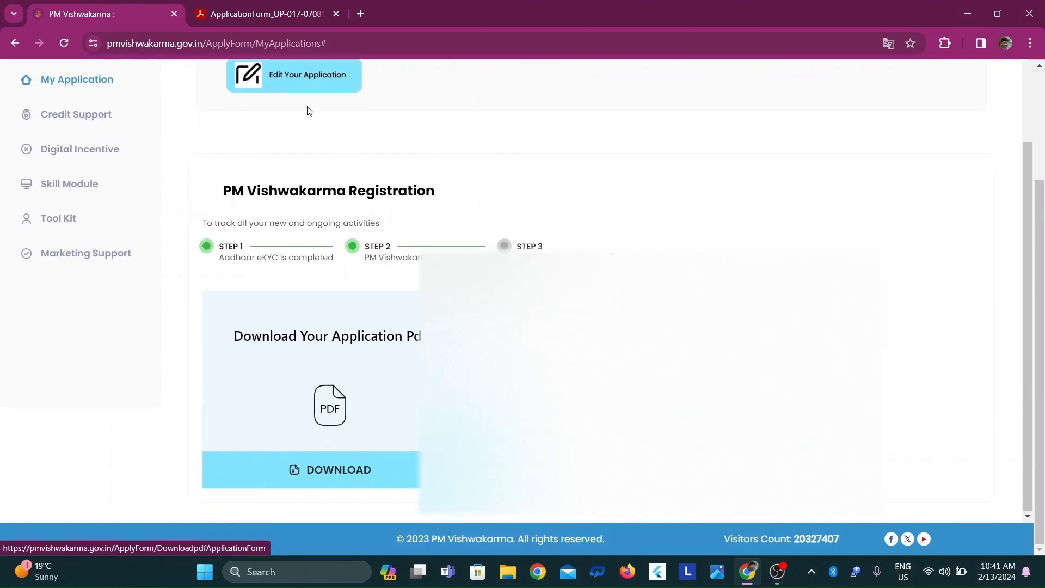
Review the personal and contact details in the registration form PDF, and minimize the browser window
click(262, 13)
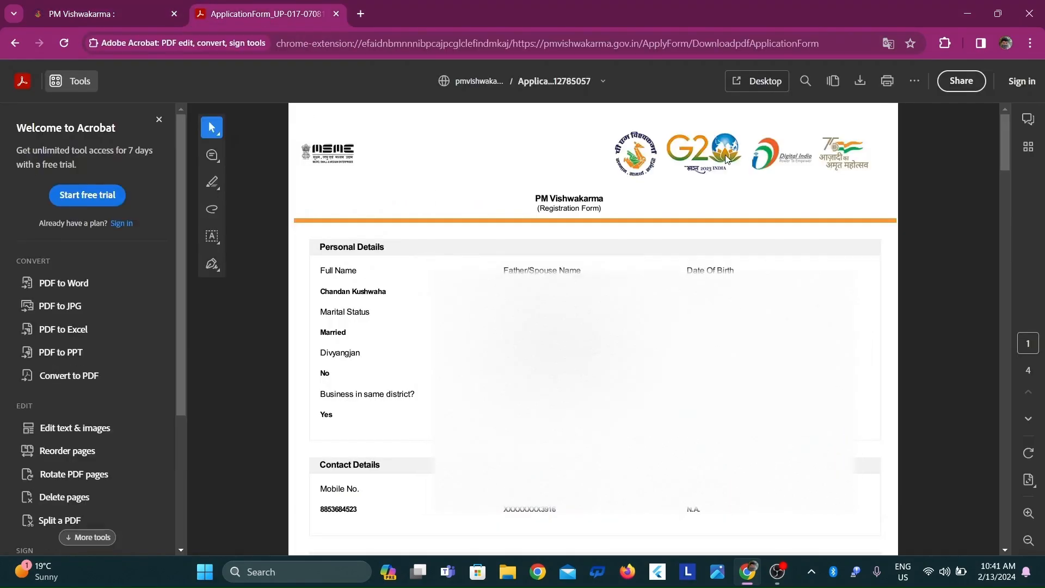
drag(1008, 156, 952, 77)
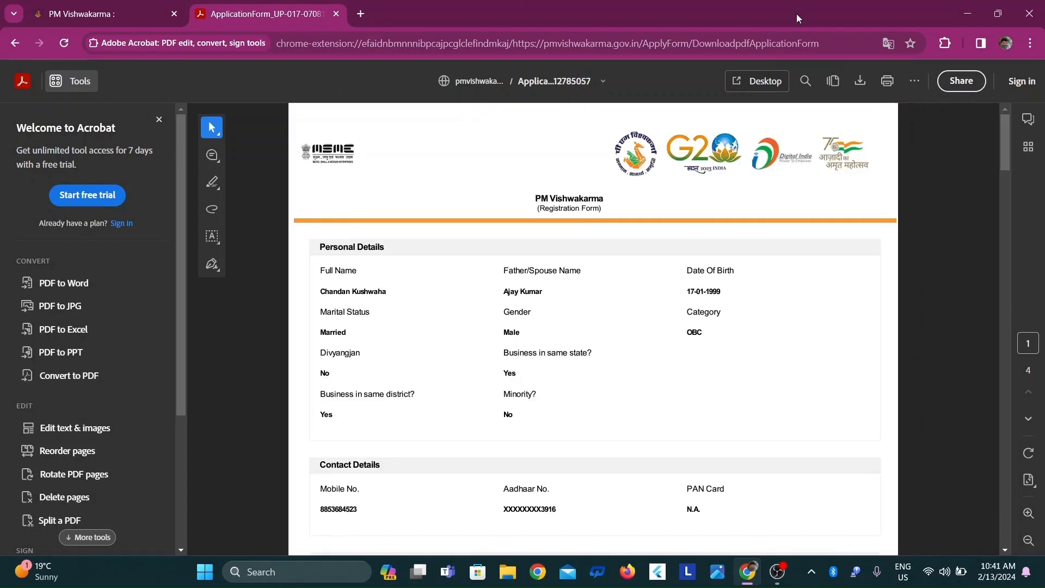
click(130, 5)
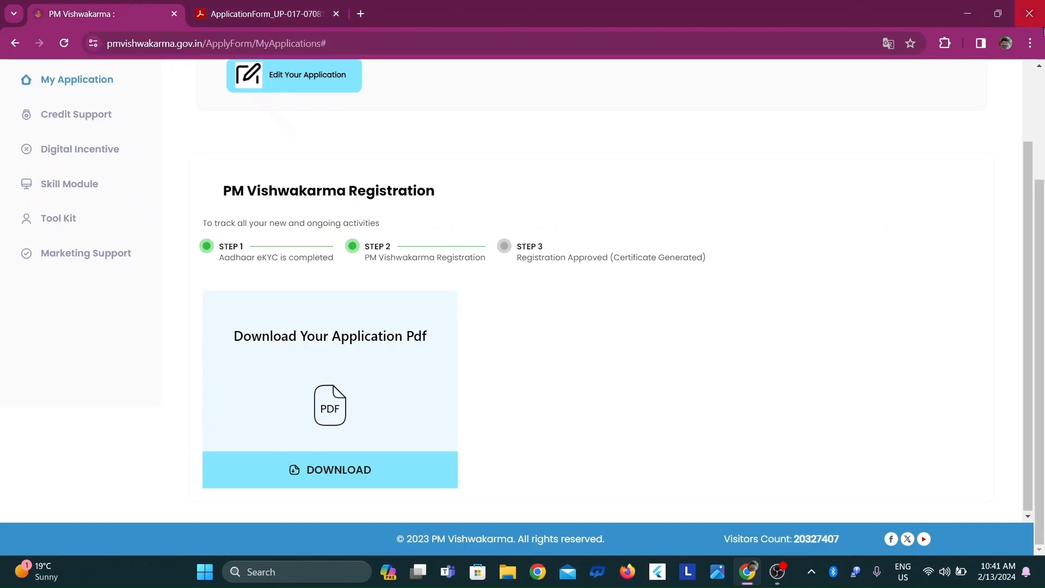
click(966, 12)
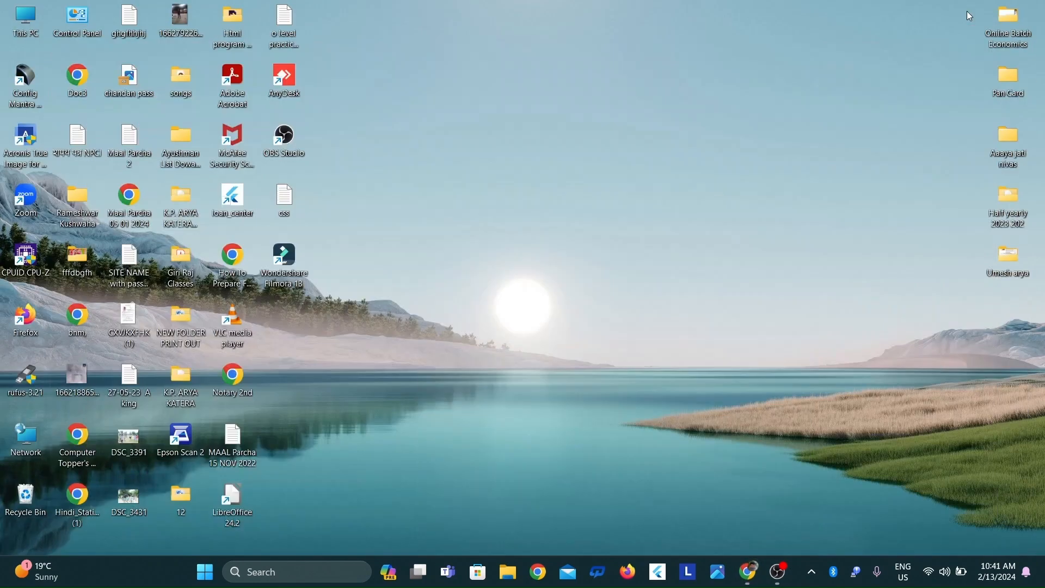